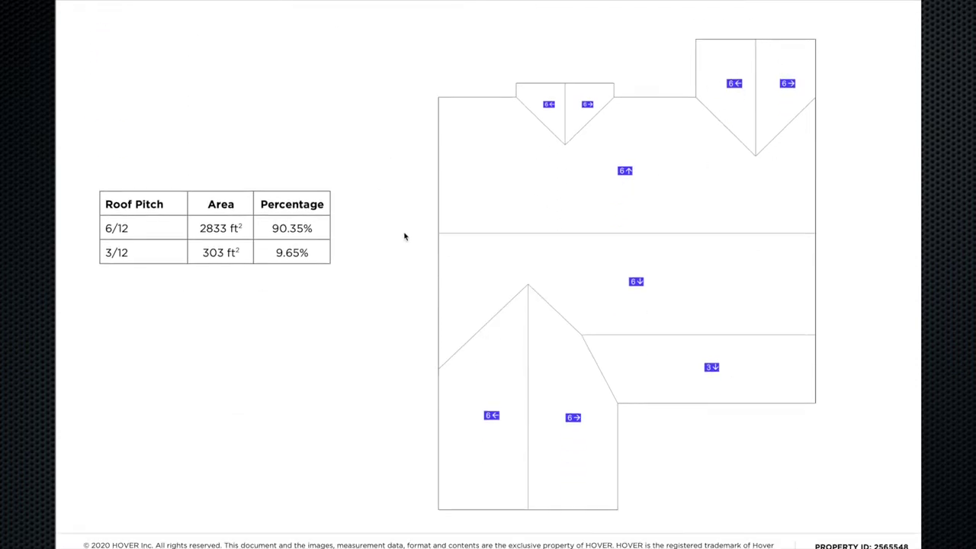
Scroll through the remaining report photo pages back to the job page with its 12 photos
{"action": "scroll", "coordinate": [404, 236], "scroll_direction": "down", "scroll_amount": 8}
{"action": "scroll", "coordinate": [348, 201], "scroll_direction": "down", "scroll_amount": 15}
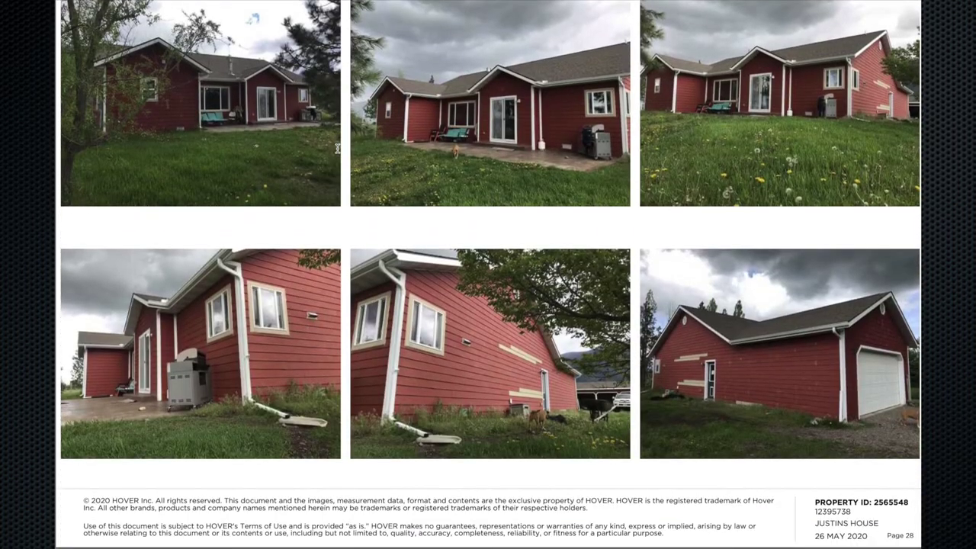
{"action": "scroll", "coordinate": [337, 148], "scroll_direction": "down", "scroll_amount": 10}
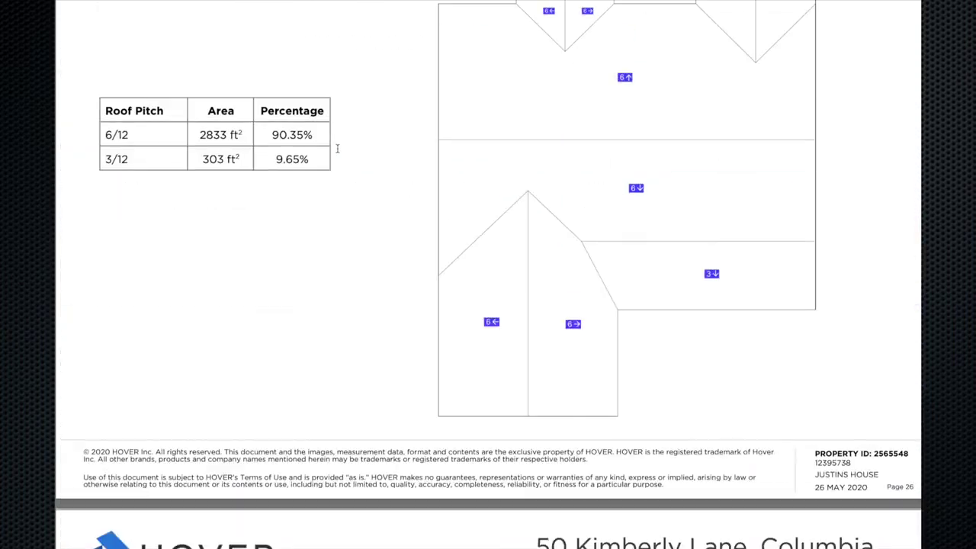
{"action": "scroll", "coordinate": [337, 148], "scroll_direction": "down", "scroll_amount": 18}
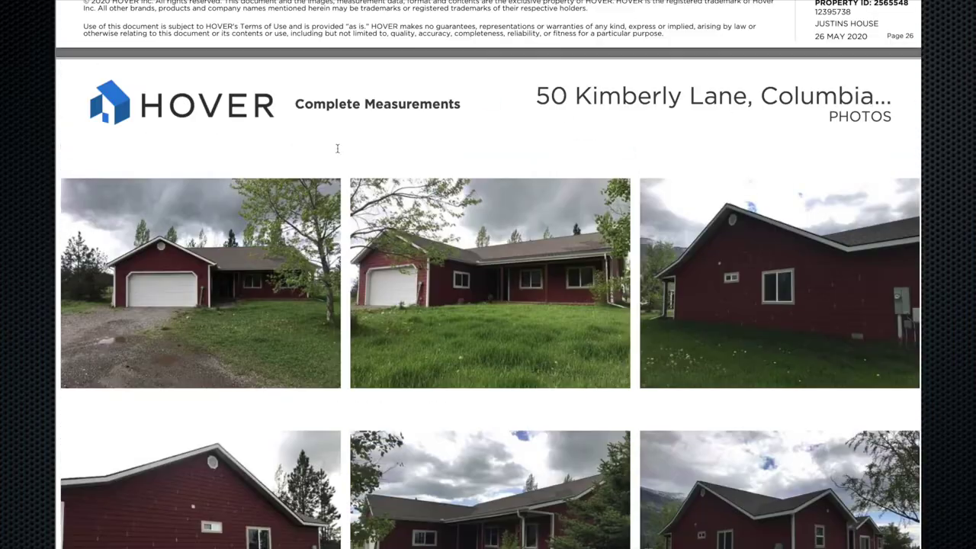
{"action": "scroll", "coordinate": [337, 148], "scroll_direction": "down", "scroll_amount": 1}
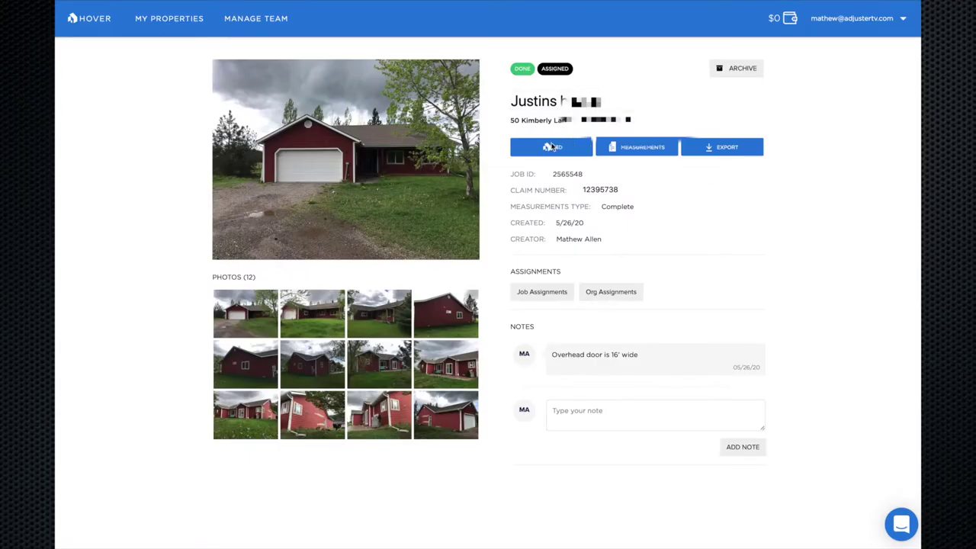
Open the house's 3D model and orbit and zoom to a three-quarter view of the whole house
{"action": "left_click", "coordinate": [552, 147]}
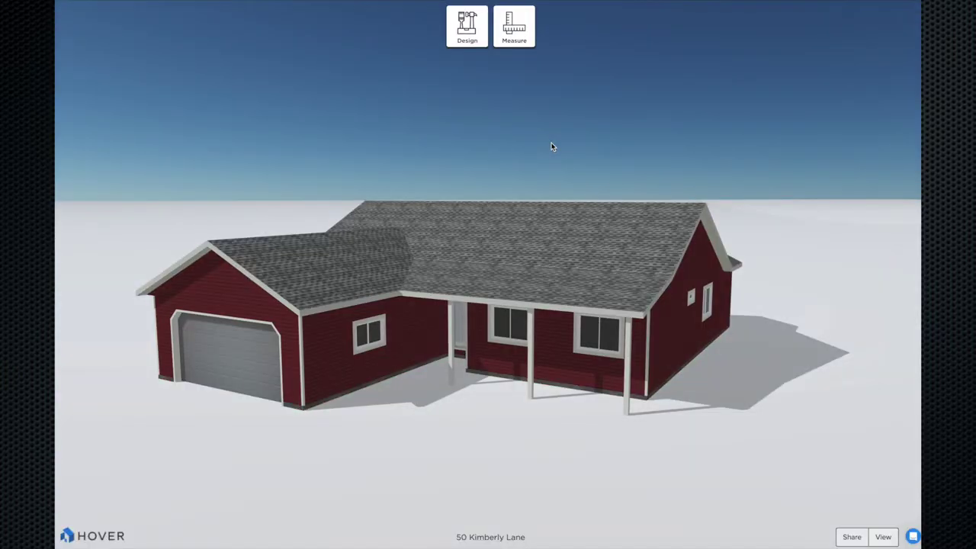
{"action": "left_click_drag", "start_coordinate": [412, 283], "coordinate": [624, 299]}
{"action": "scroll", "coordinate": [501, 323], "scroll_direction": "up", "scroll_amount": 5}
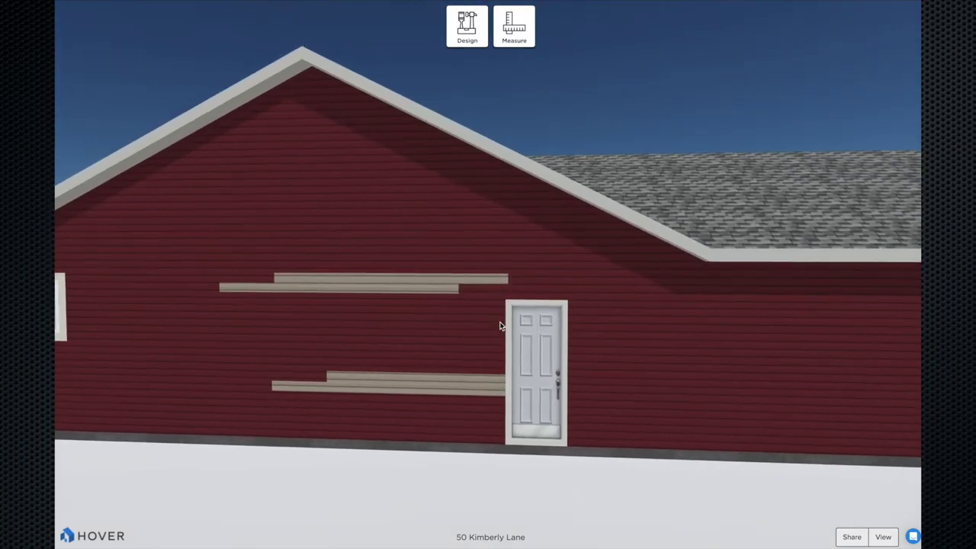
{"action": "left_click_drag", "start_coordinate": [525, 328], "coordinate": [564, 311]}
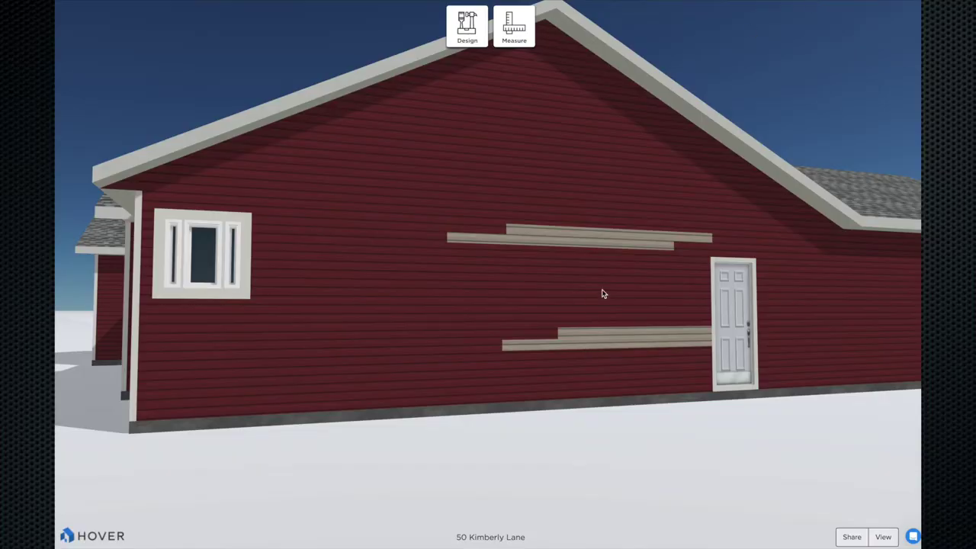
{"action": "scroll", "coordinate": [601, 293], "scroll_direction": "down", "scroll_amount": 5}
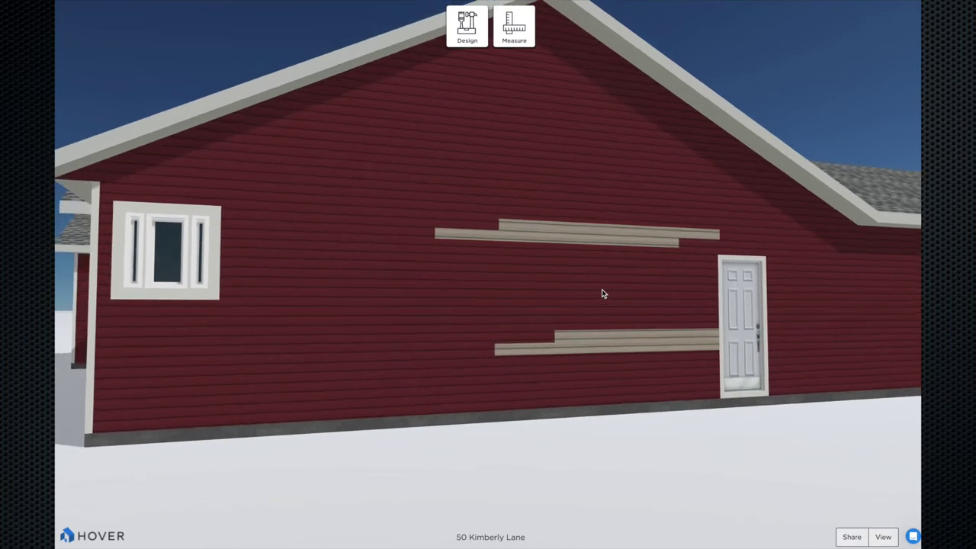
{"action": "left_click_drag", "start_coordinate": [596, 289], "coordinate": [432, 282]}
{"action": "left_click_drag", "start_coordinate": [704, 298], "coordinate": [586, 274]}
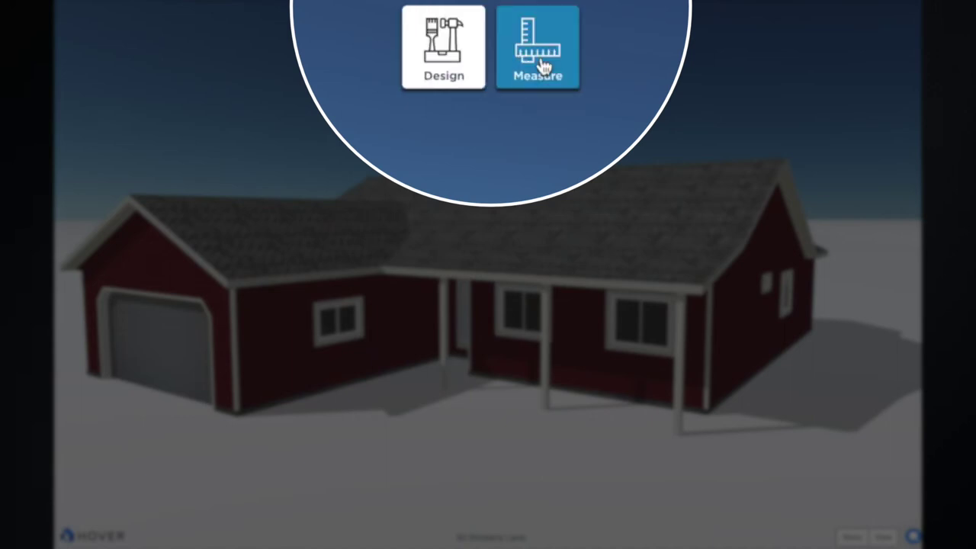
Display the Siding Segments breakdown and orbit around the garage, porch and side walls to review it
{"action": "left_click", "coordinate": [544, 67]}
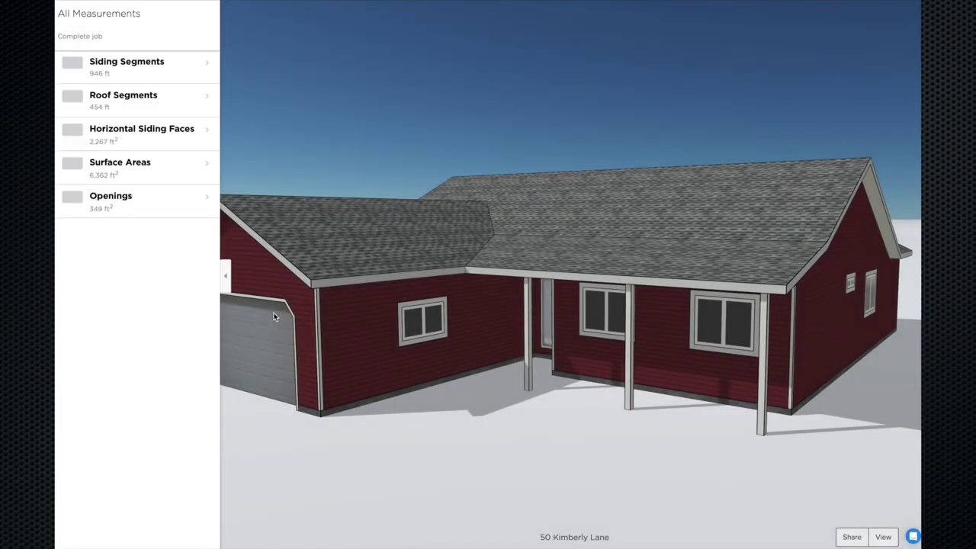
{"action": "left_click", "coordinate": [142, 69]}
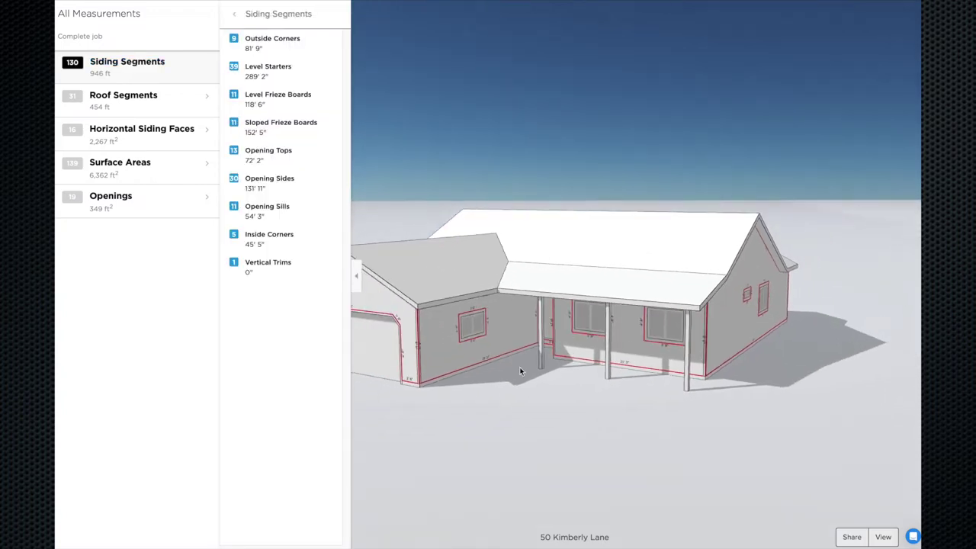
{"action": "left_click_drag", "start_coordinate": [519, 371], "coordinate": [719, 359]}
{"action": "scroll", "coordinate": [601, 366], "scroll_direction": "up", "scroll_amount": 5}
{"action": "scroll", "coordinate": [601, 368], "scroll_direction": "down", "scroll_amount": 5}
{"action": "left_click_drag", "start_coordinate": [605, 368], "coordinate": [668, 362]}
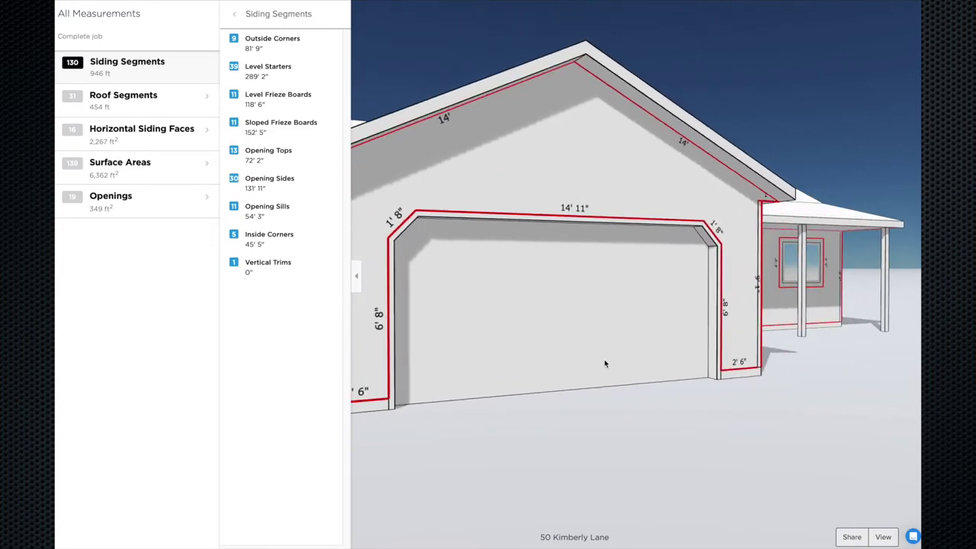
{"action": "left_click_drag", "start_coordinate": [605, 363], "coordinate": [572, 369]}
{"action": "left_click_drag", "start_coordinate": [726, 345], "coordinate": [557, 345]}
{"action": "left_click_drag", "start_coordinate": [688, 333], "coordinate": [552, 318]}
{"action": "scroll", "coordinate": [552, 318], "scroll_direction": "up", "scroll_amount": 5}
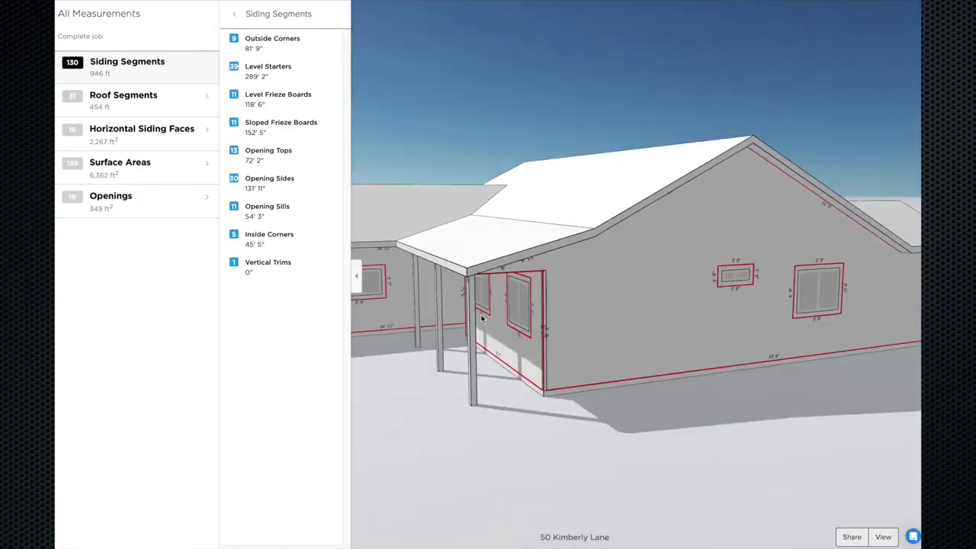
{"action": "scroll", "coordinate": [771, 312], "scroll_direction": "up", "scroll_amount": 5}
{"action": "scroll", "coordinate": [746, 296], "scroll_direction": "up", "scroll_amount": 3}
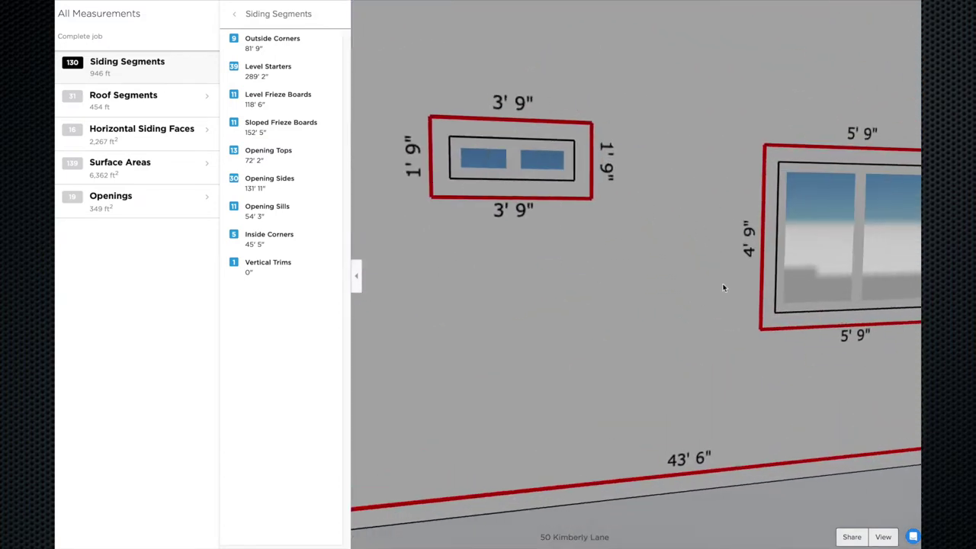
{"action": "scroll", "coordinate": [564, 211], "scroll_direction": "down", "scroll_amount": 8}
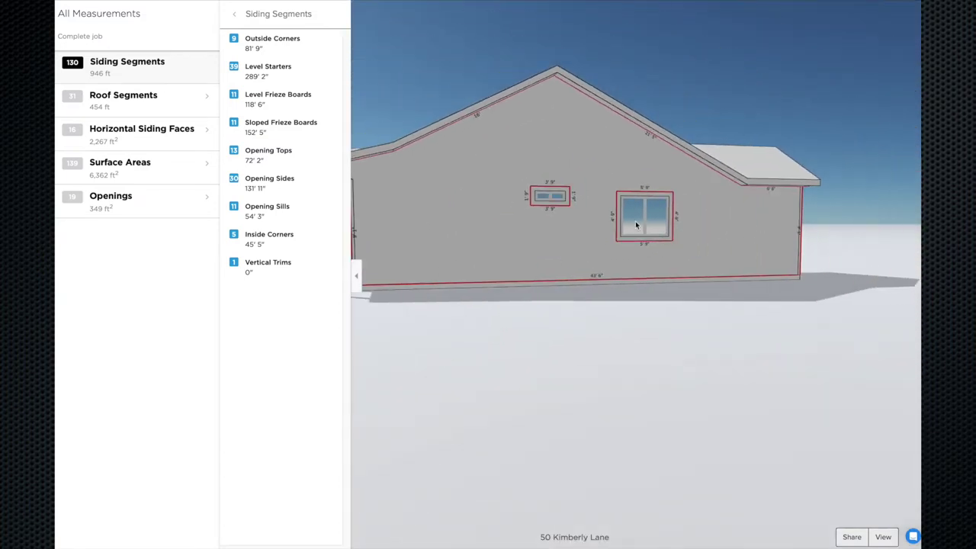
{"action": "left_click_drag", "start_coordinate": [603, 230], "coordinate": [520, 254]}
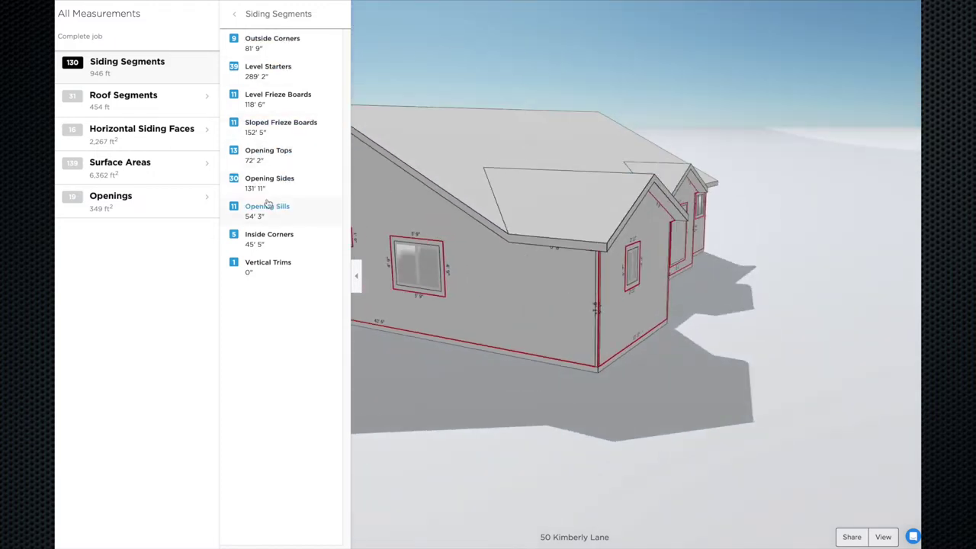
Highlight and frame the Opening Tops, then show Roof Segments: rakes 152' 5", ridges 110', valleys 86' 1", eaves 105' 5"
{"action": "left_click", "coordinate": [273, 160]}
{"action": "left_click_drag", "start_coordinate": [440, 333], "coordinate": [570, 274]}
{"action": "scroll", "coordinate": [555, 264], "scroll_direction": "up", "scroll_amount": 2}
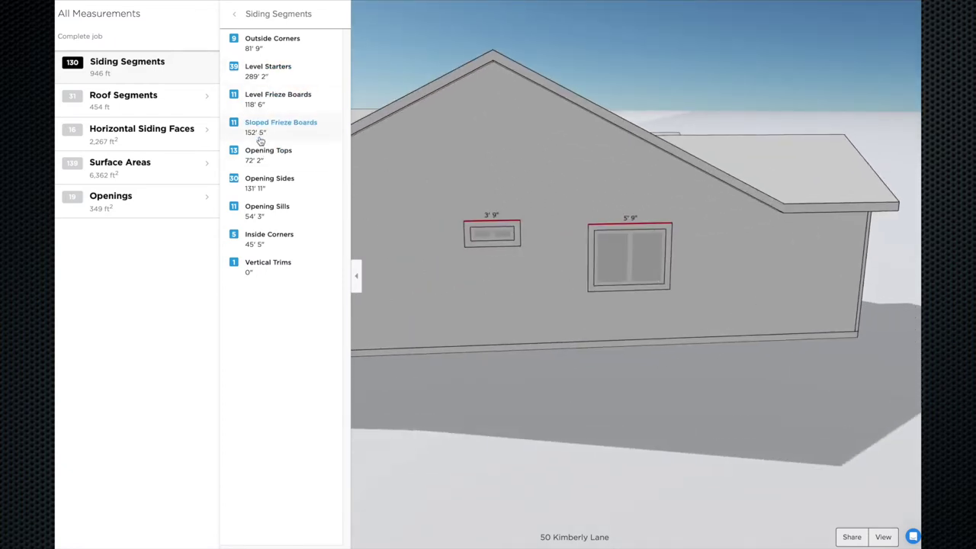
{"action": "left_click", "coordinate": [258, 165]}
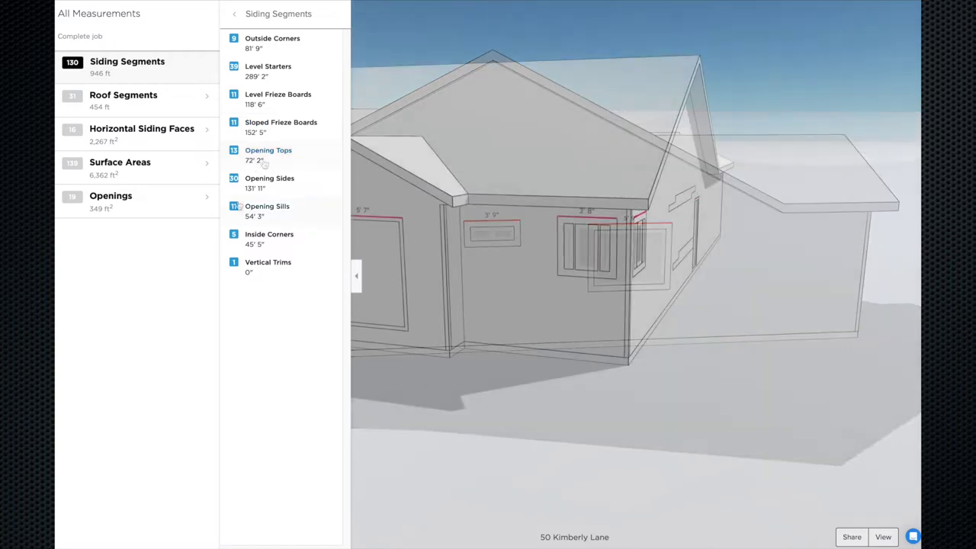
{"action": "left_click", "coordinate": [137, 107]}
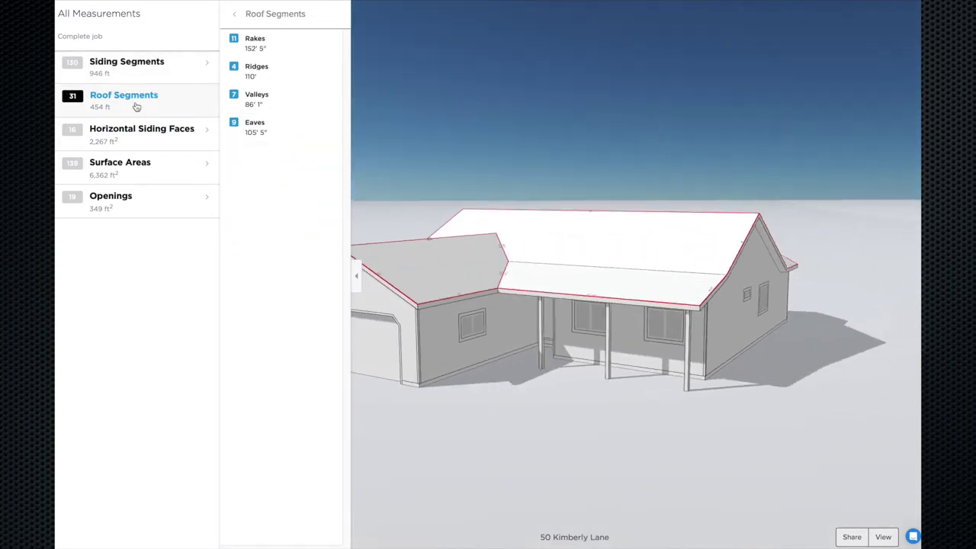
Orbit and zoom around the roof to inspect the red-outlined eaves and rakes from above and the porch side
{"action": "left_click_drag", "start_coordinate": [471, 249], "coordinate": [600, 410]}
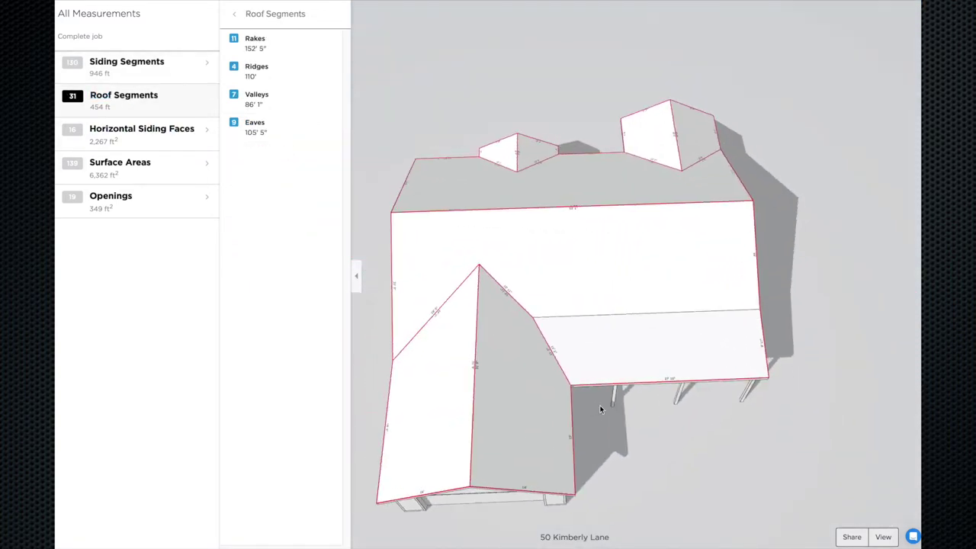
{"action": "scroll", "coordinate": [557, 158], "scroll_direction": "up", "scroll_amount": 5}
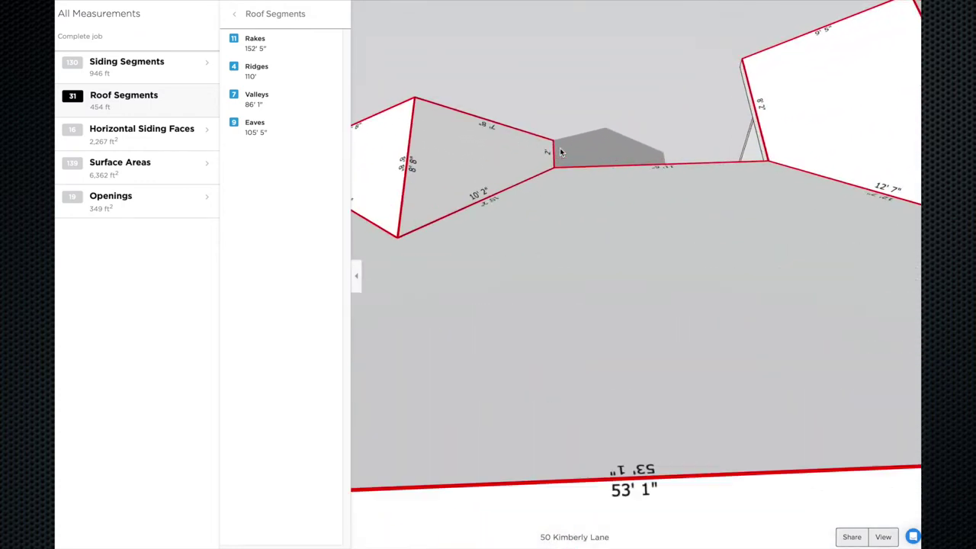
{"action": "scroll", "coordinate": [560, 151], "scroll_direction": "down", "scroll_amount": 2}
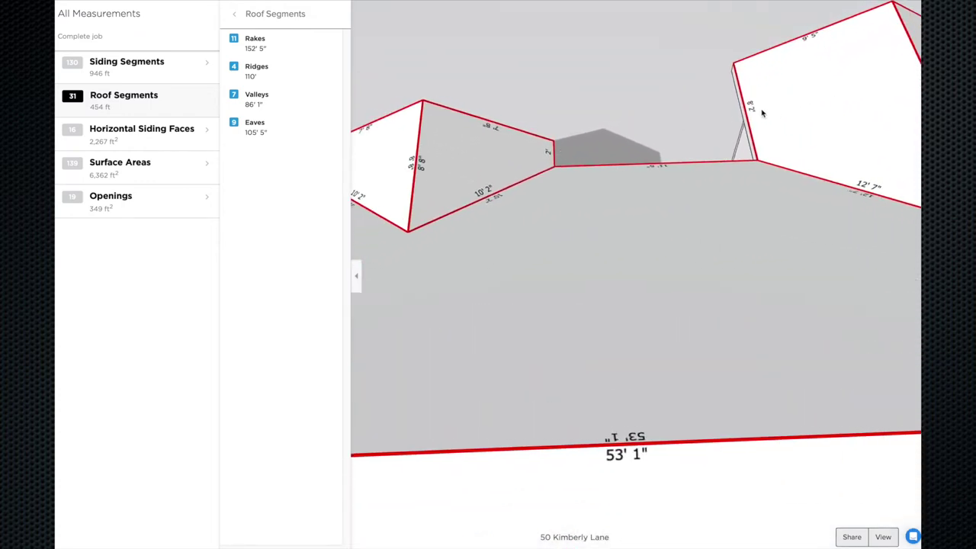
{"action": "left_click_drag", "start_coordinate": [846, 213], "coordinate": [668, 380]}
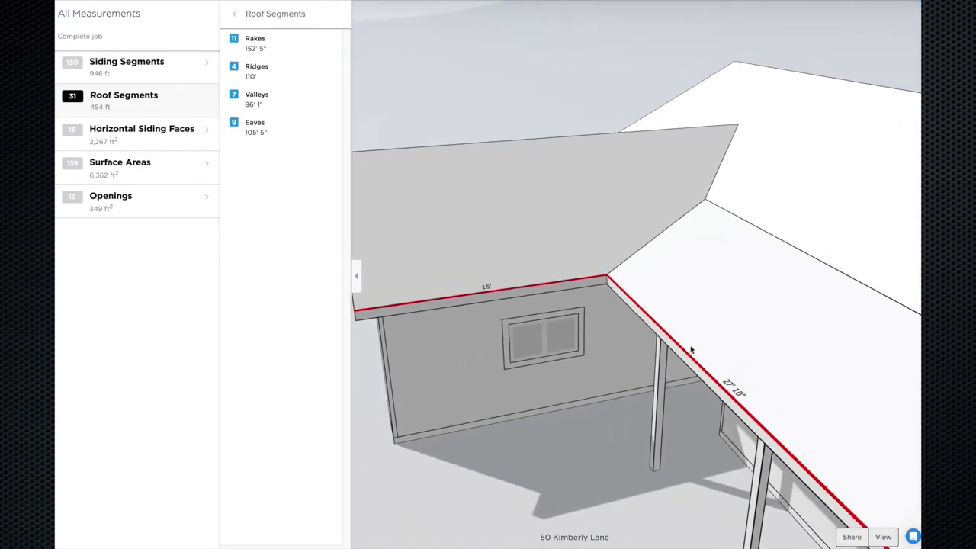
{"action": "scroll", "coordinate": [495, 289], "scroll_direction": "down", "scroll_amount": 6}
{"action": "left_click_drag", "start_coordinate": [800, 320], "coordinate": [584, 303]}
{"action": "scroll", "coordinate": [840, 415], "scroll_direction": "up", "scroll_amount": 5}
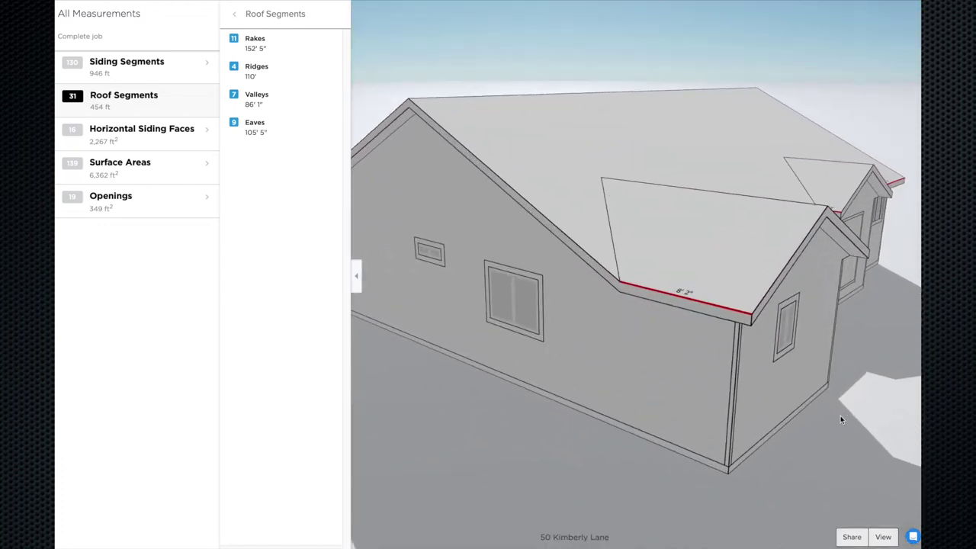
{"action": "left_click_drag", "start_coordinate": [698, 299], "coordinate": [507, 350]}
Inspect the gable face, then display Surface Areas, led by Grey Roof 3,136 ft² and Red Horizontal Siding 2,244 ft²
{"action": "left_click_drag", "start_coordinate": [613, 341], "coordinate": [532, 336]}
{"action": "scroll", "coordinate": [578, 320], "scroll_direction": "down", "scroll_amount": 3}
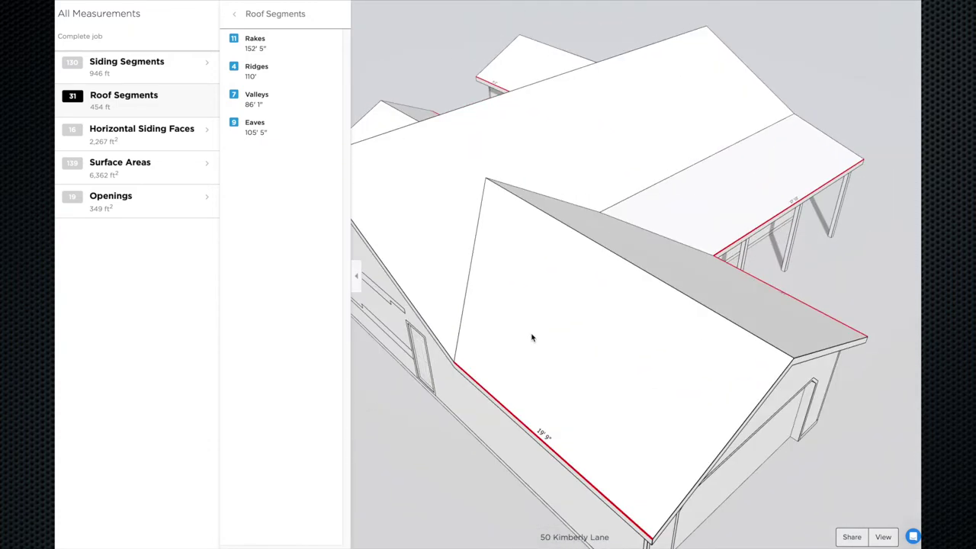
{"action": "scroll", "coordinate": [663, 361], "scroll_direction": "up", "scroll_amount": 5}
{"action": "left_click_drag", "start_coordinate": [503, 410], "coordinate": [585, 390]}
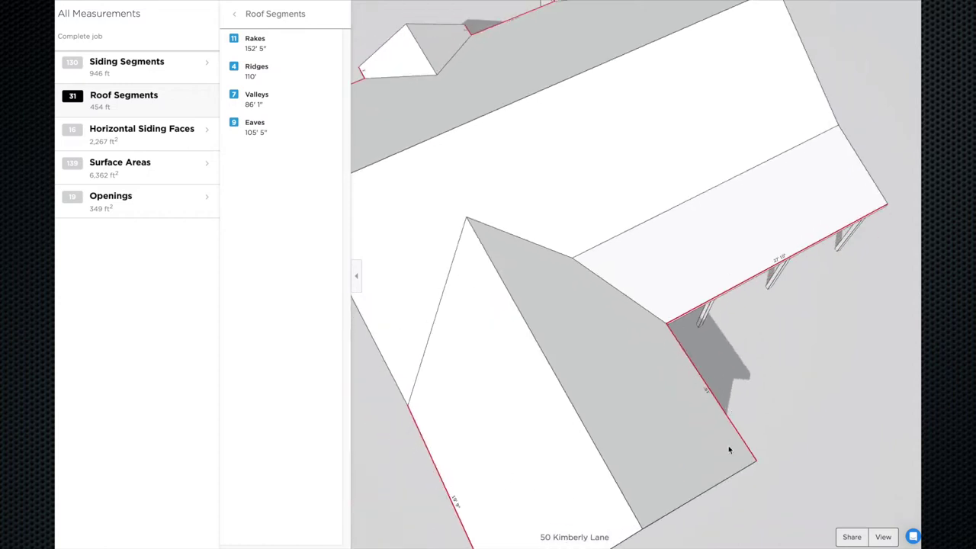
{"action": "left_click_drag", "start_coordinate": [464, 479], "coordinate": [501, 406]}
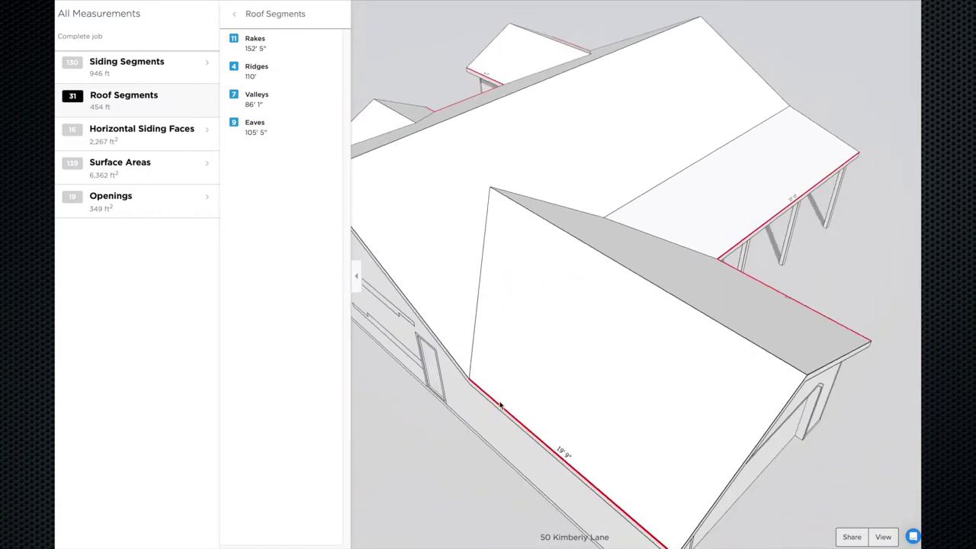
{"action": "scroll", "coordinate": [565, 463], "scroll_direction": "up", "scroll_amount": 3}
{"action": "scroll", "coordinate": [561, 451], "scroll_direction": "down", "scroll_amount": 5}
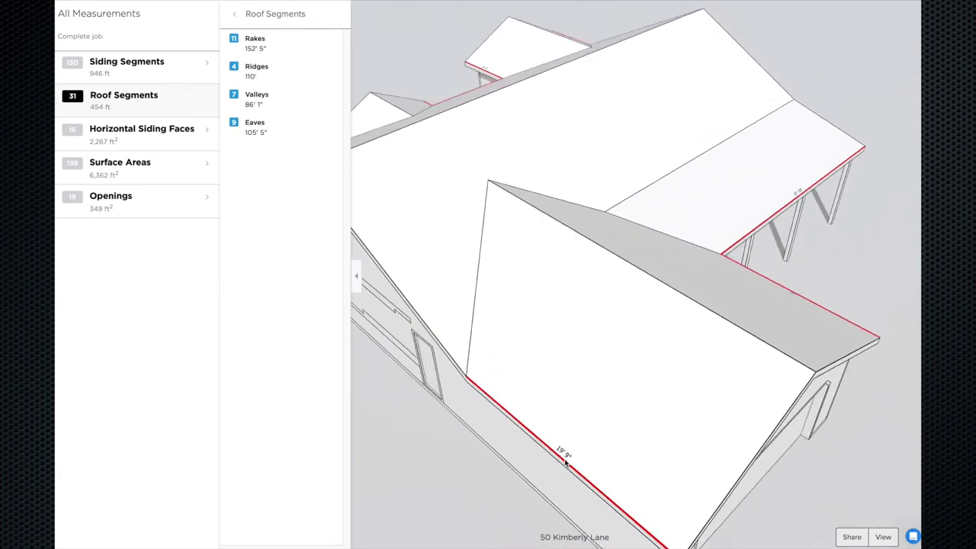
{"action": "scroll", "coordinate": [584, 397], "scroll_direction": "down", "scroll_amount": 3}
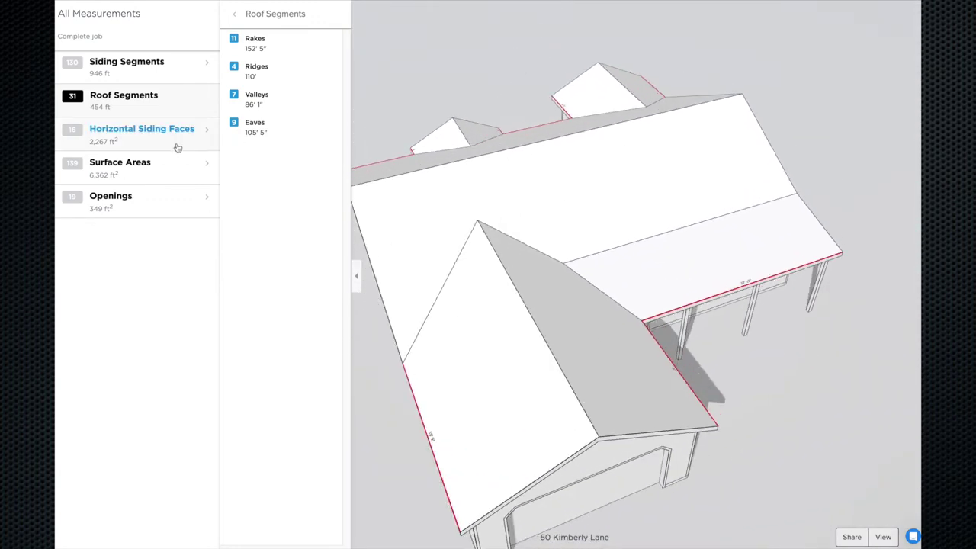
{"action": "left_click", "coordinate": [144, 166]}
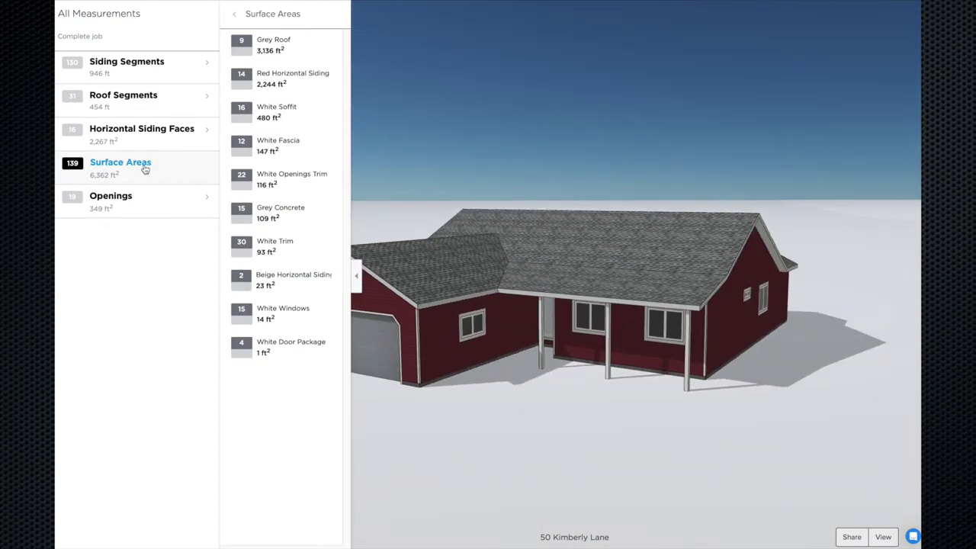
Orbit the surface-area model from a high angle around the garage side, long side and front
{"action": "mouse_move", "coordinate": [268, 50]}
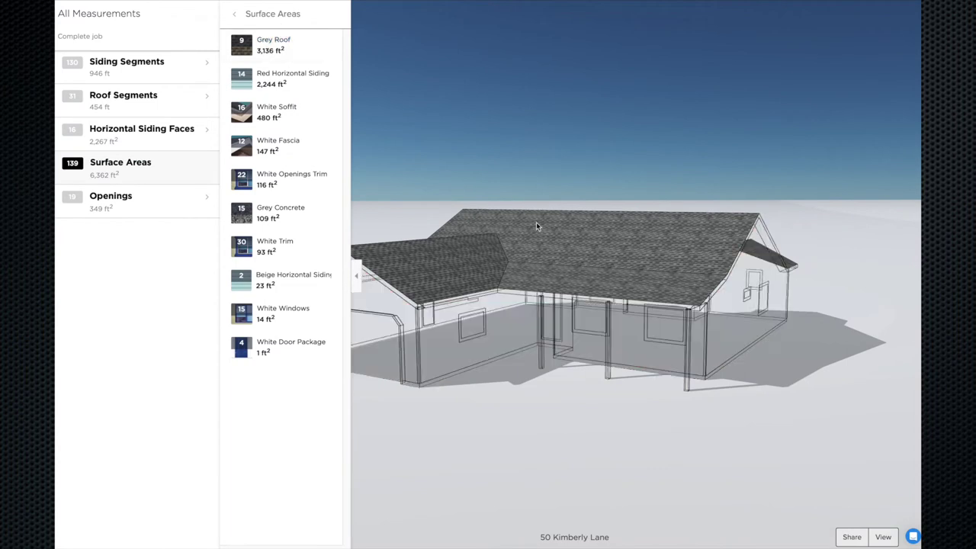
{"action": "left_click_drag", "start_coordinate": [536, 225], "coordinate": [616, 266]}
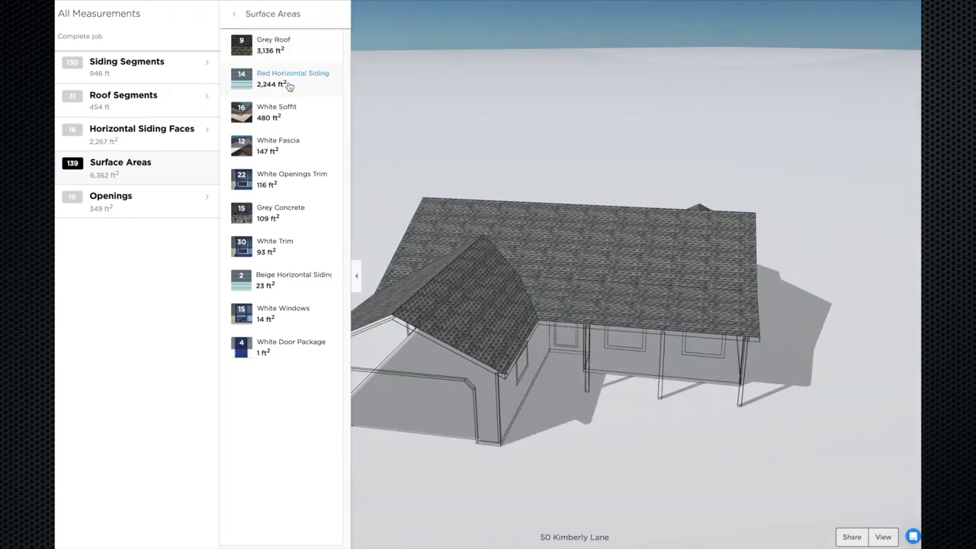
{"action": "left_click_drag", "start_coordinate": [647, 411], "coordinate": [557, 369]}
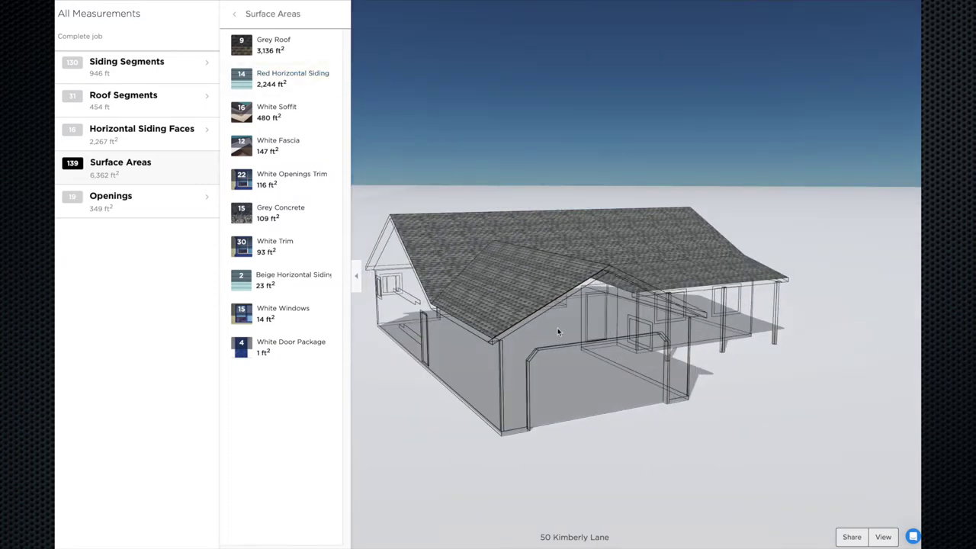
{"action": "left_click_drag", "start_coordinate": [682, 341], "coordinate": [488, 349]}
{"action": "mouse_move", "coordinate": [709, 343]}
{"action": "left_mouse_down"}
{"action": "mouse_move", "coordinate": [549, 341]}
{"action": "mouse_move", "coordinate": [717, 348]}
{"action": "left_mouse_up"}
{"action": "left_click_drag", "start_coordinate": [784, 300], "coordinate": [852, 343]}
Isolate the Red Horizontal Siding (2,244 ft²) and Grey Concrete surfaces, then list the Openings
{"action": "left_click", "coordinate": [289, 92]}
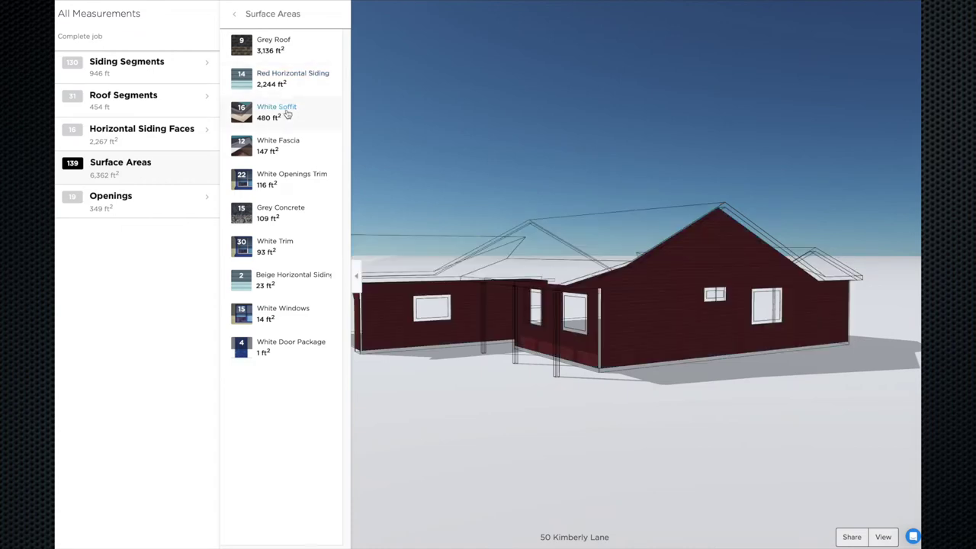
{"action": "left_click_drag", "start_coordinate": [434, 311], "coordinate": [308, 151]}
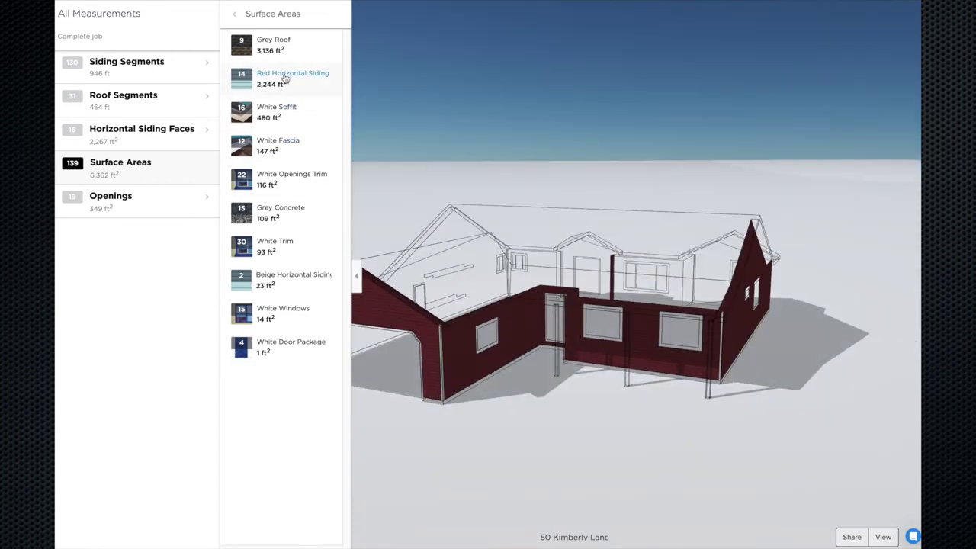
{"action": "left_click", "coordinate": [272, 213]}
{"action": "left_click_drag", "start_coordinate": [508, 377], "coordinate": [732, 397]}
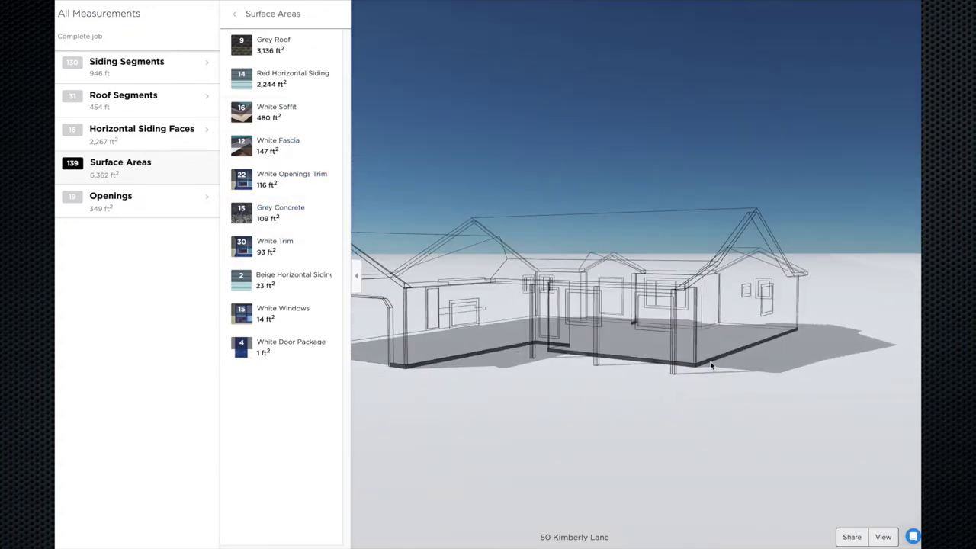
{"action": "left_click_drag", "start_coordinate": [480, 325], "coordinate": [679, 341]}
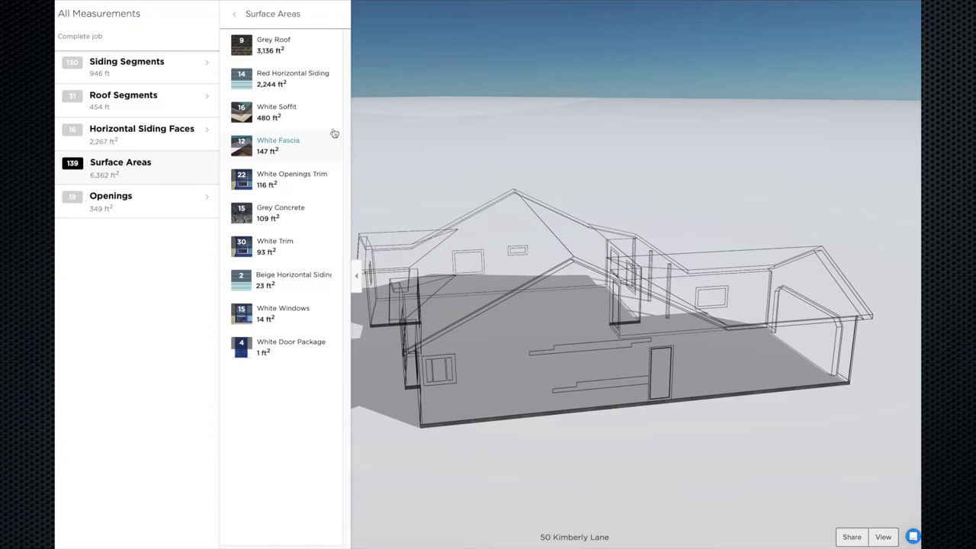
{"action": "left_click_drag", "start_coordinate": [506, 318], "coordinate": [426, 332]}
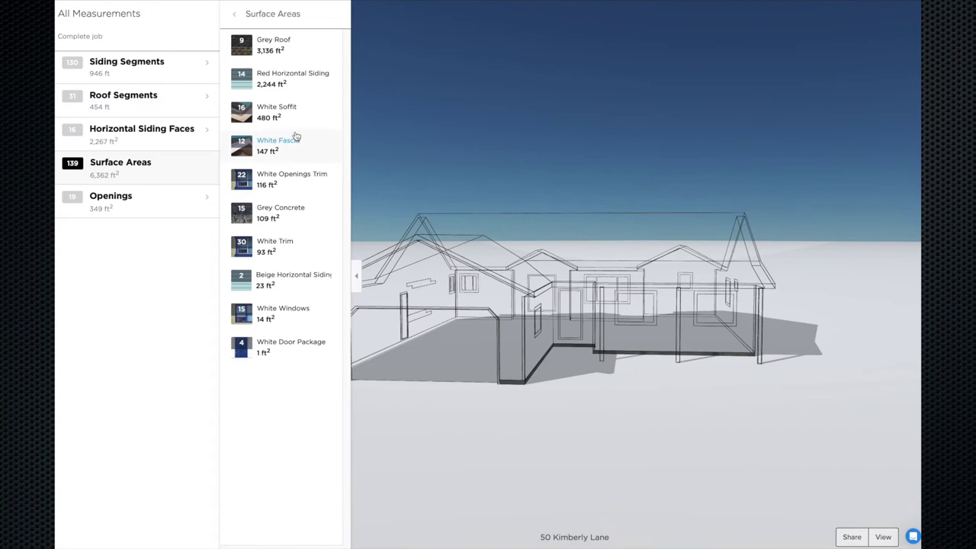
{"action": "left_click", "coordinate": [283, 84]}
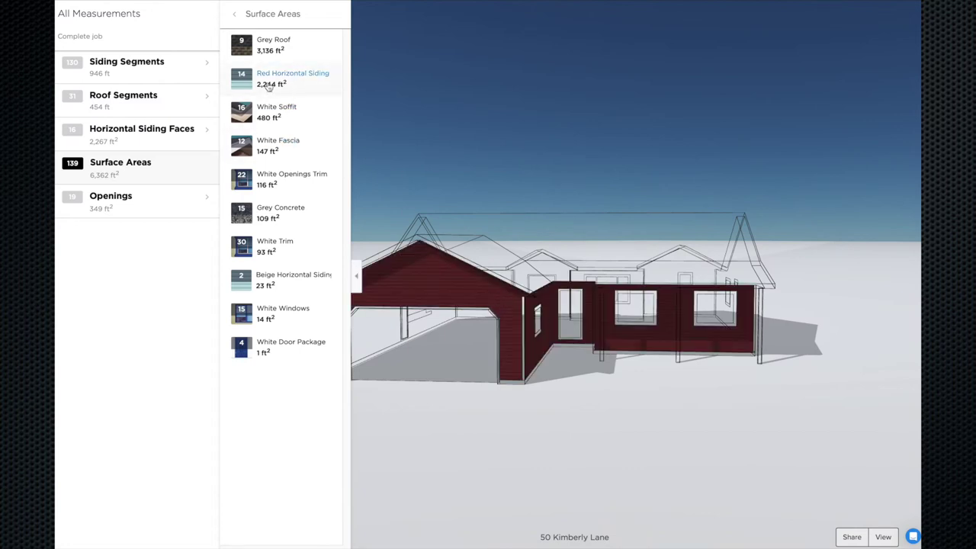
{"action": "left_click_drag", "start_coordinate": [500, 355], "coordinate": [585, 374]}
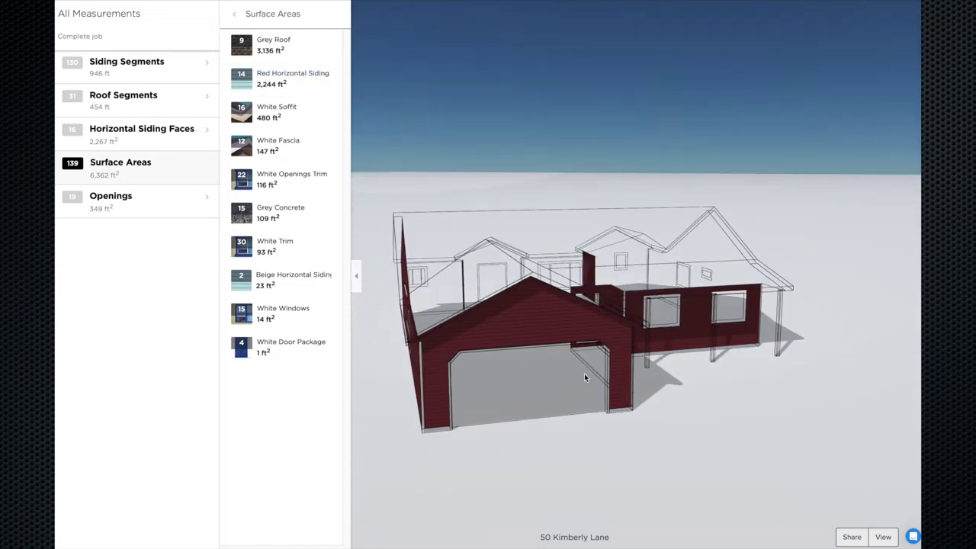
{"action": "left_click", "coordinate": [135, 204]}
Fly to windows W-4 and W-1 to inspect them up close
{"action": "left_click", "coordinate": [269, 197]}
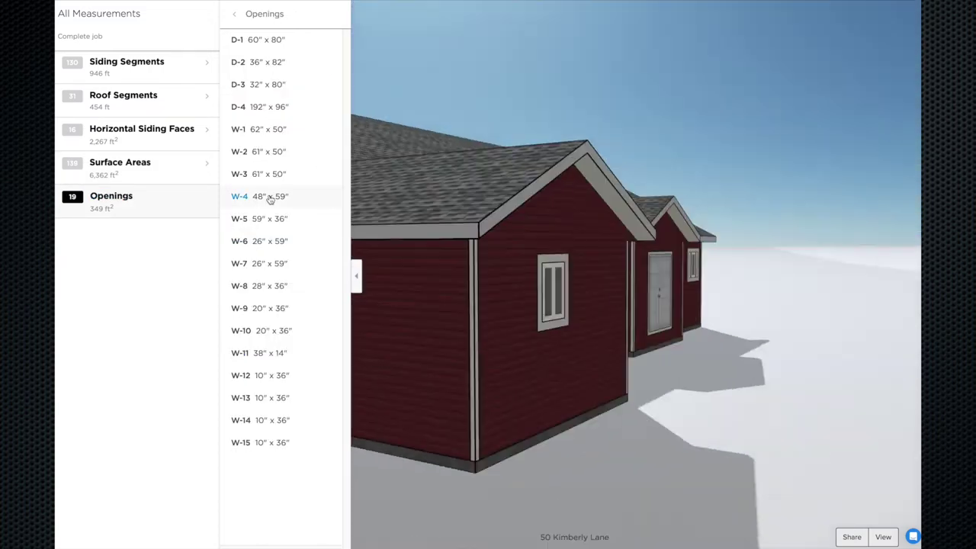
{"action": "left_click", "coordinate": [268, 131]}
{"action": "scroll", "coordinate": [564, 258], "scroll_direction": "down", "scroll_amount": 5}
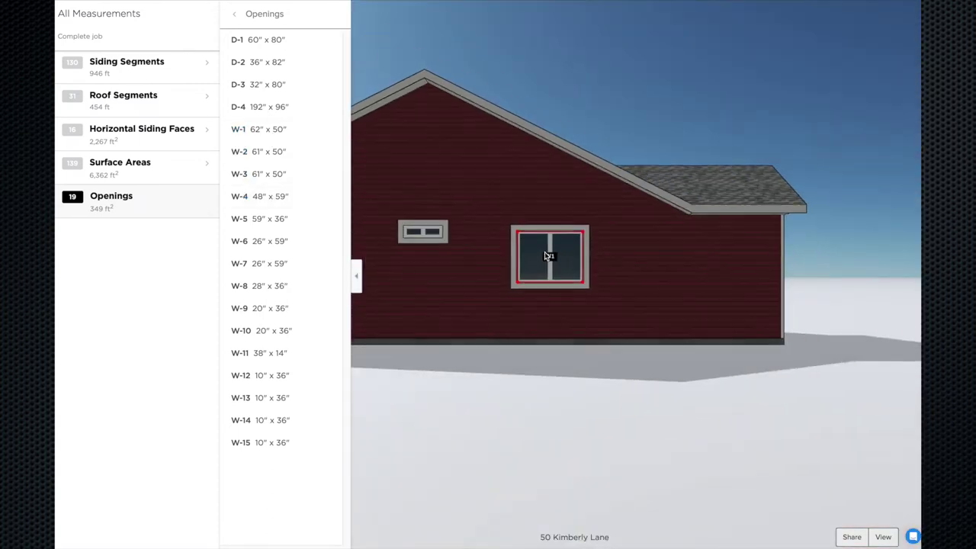
{"action": "left_click", "coordinate": [275, 135]}
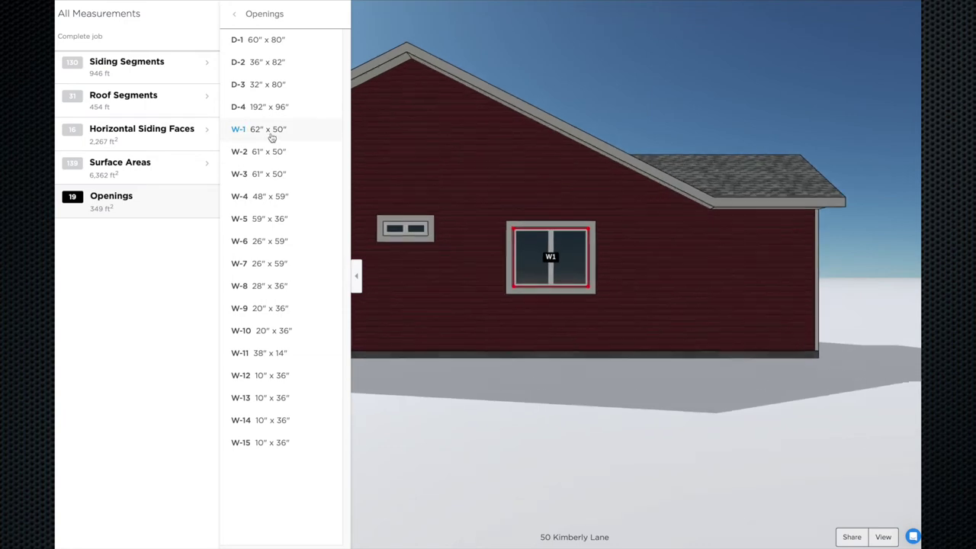
{"action": "scroll", "coordinate": [509, 241], "scroll_direction": "down", "scroll_amount": 5}
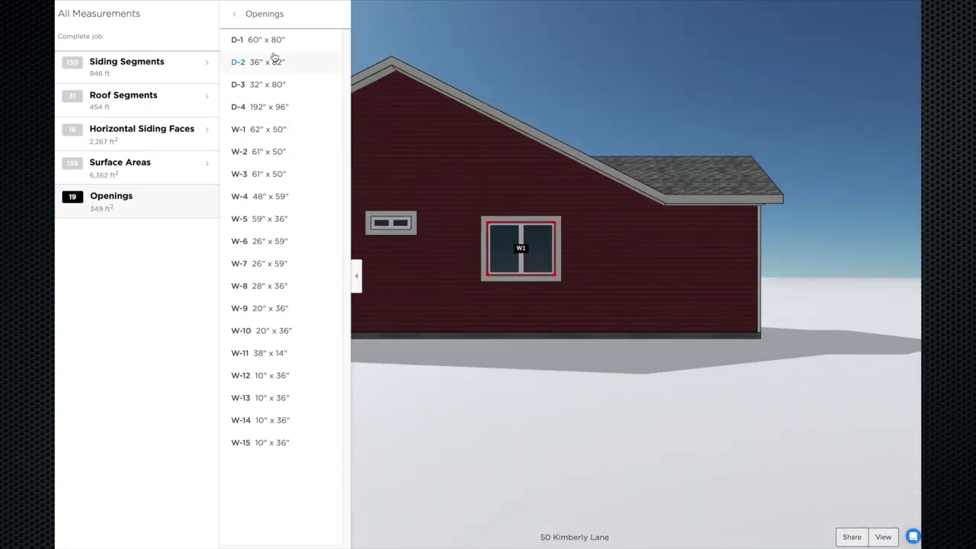
Fly to doors D-1 through D-4, including the 192" x 96" garage door, then collapse the panels to show the whole house
{"action": "left_click", "coordinate": [267, 48]}
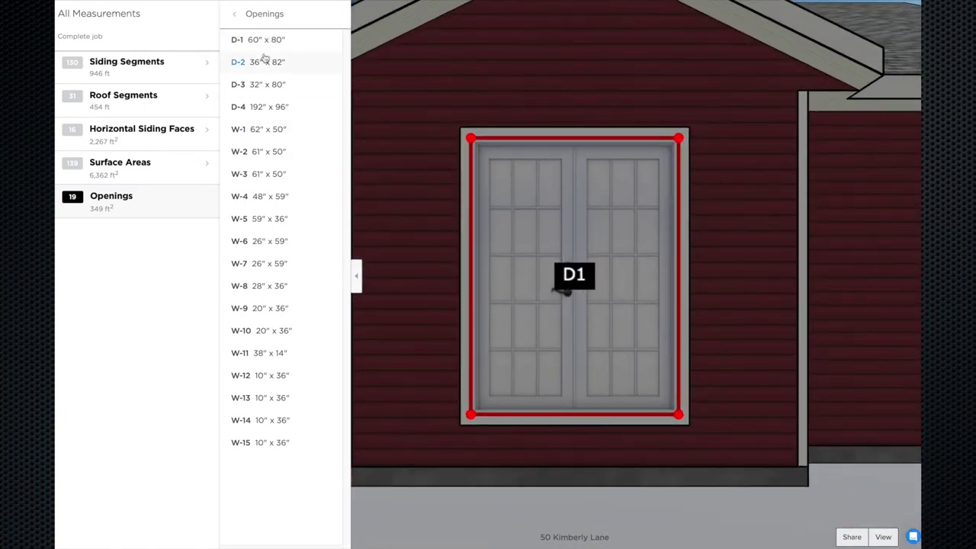
{"action": "left_click", "coordinate": [265, 64]}
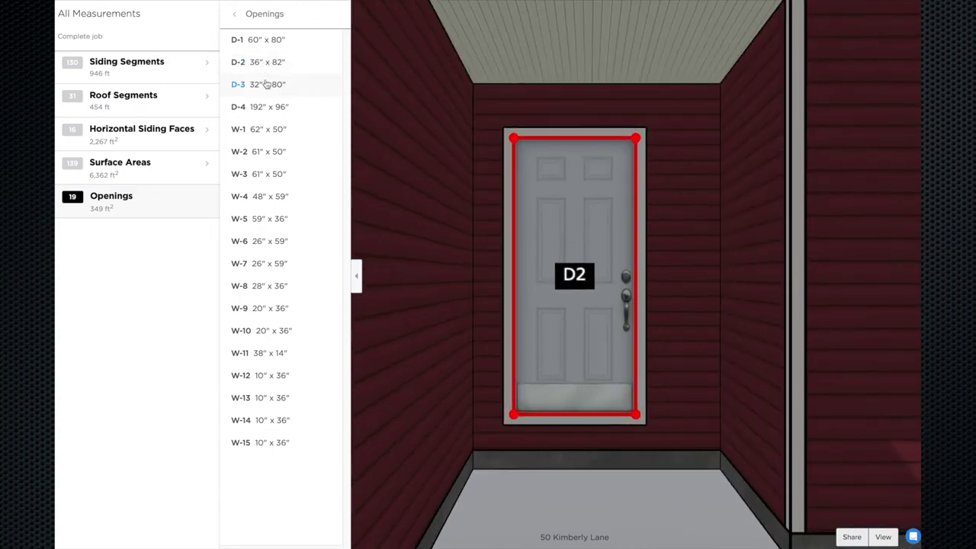
{"action": "left_click", "coordinate": [265, 84]}
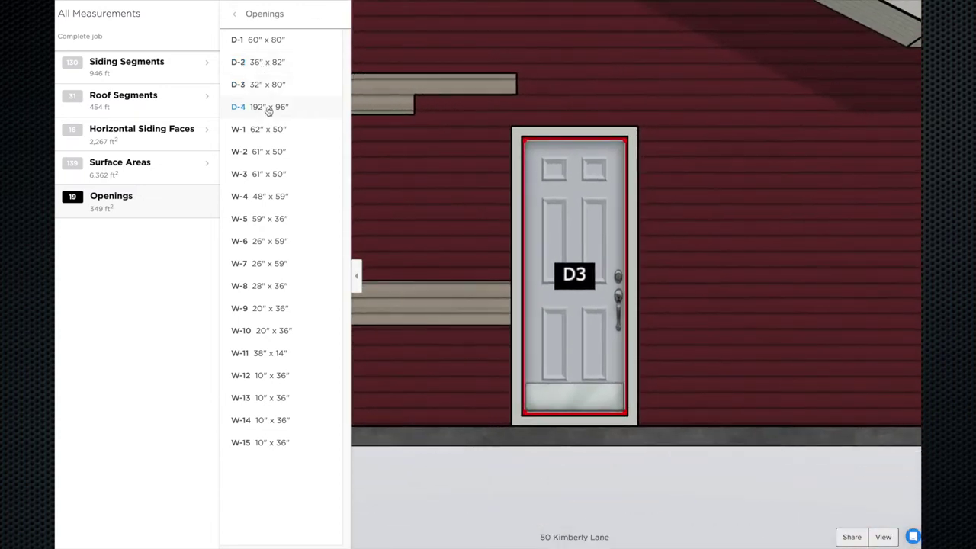
{"action": "left_click", "coordinate": [267, 108]}
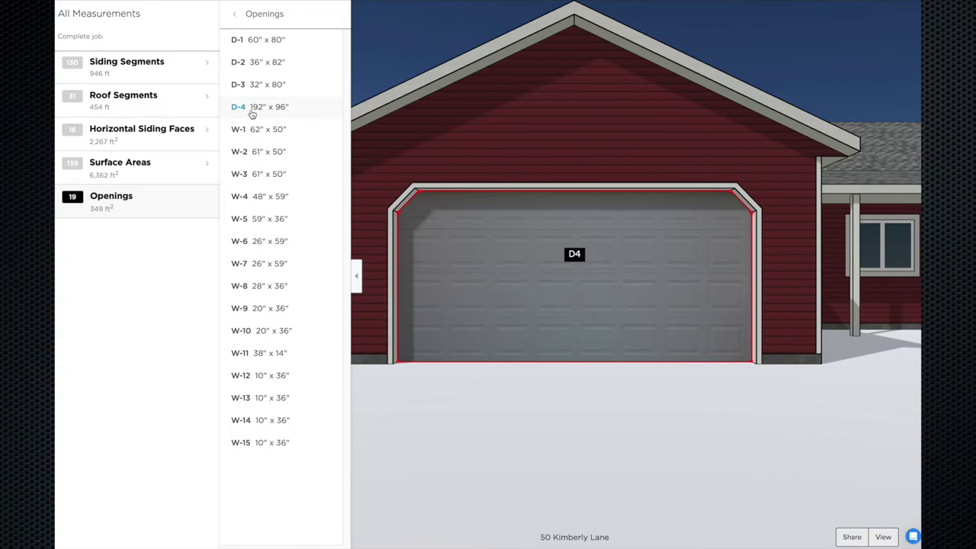
{"action": "scroll", "coordinate": [618, 321], "scroll_direction": "down", "scroll_amount": 5}
{"action": "left_click_drag", "start_coordinate": [617, 320], "coordinate": [576, 186]}
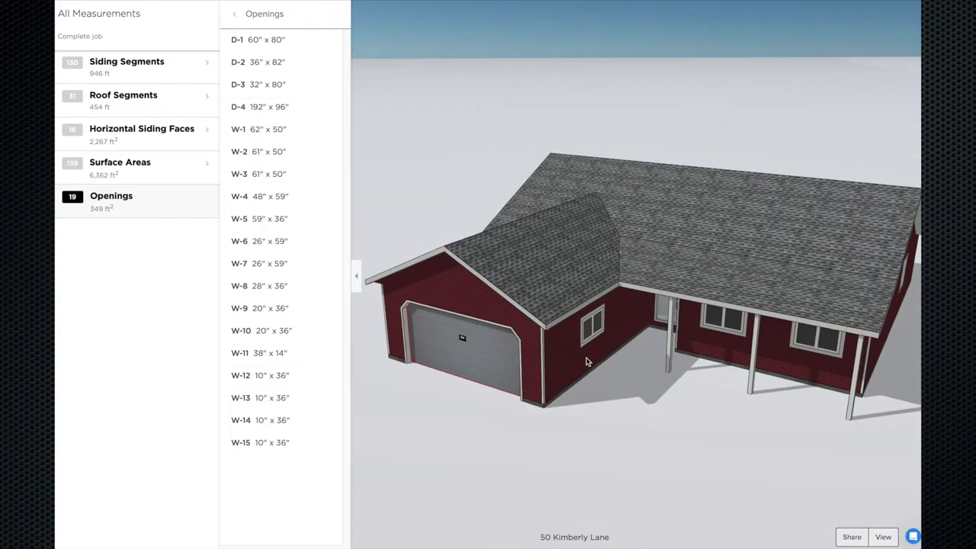
{"action": "left_click", "coordinate": [356, 276]}
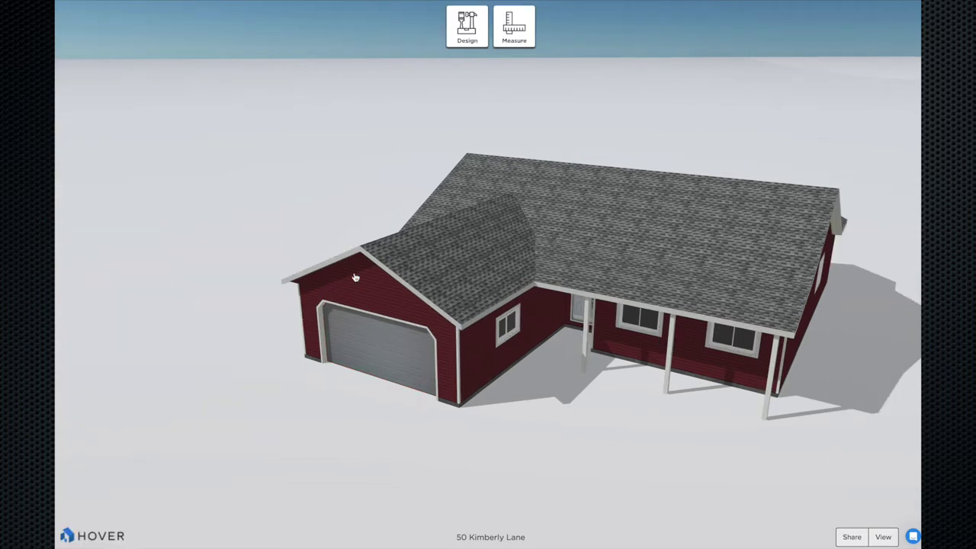
Switch to the Front View, enter Design mode, and bring up the brands for the Walls' Horizontal Siding
{"action": "left_click", "coordinate": [886, 539]}
{"action": "left_click", "coordinate": [867, 390]}
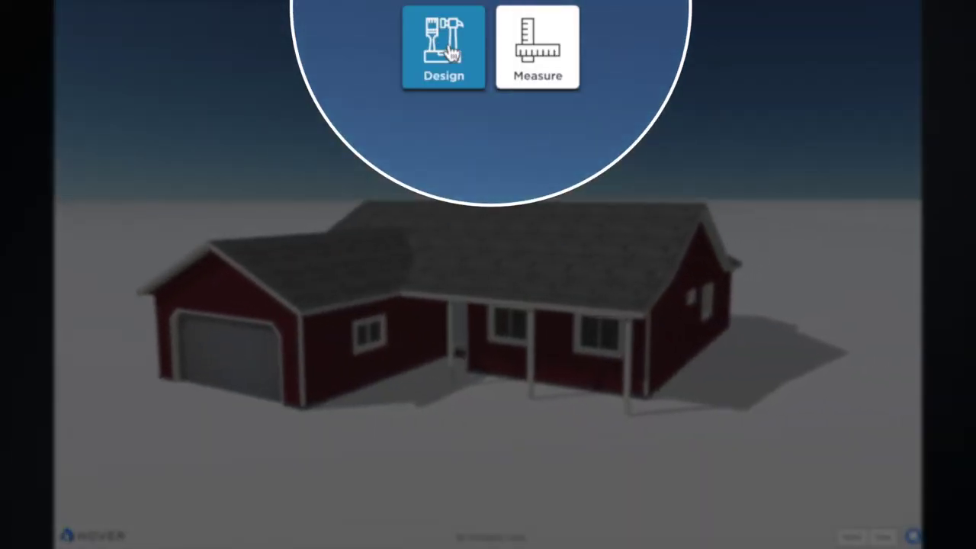
{"action": "left_click", "coordinate": [450, 52]}
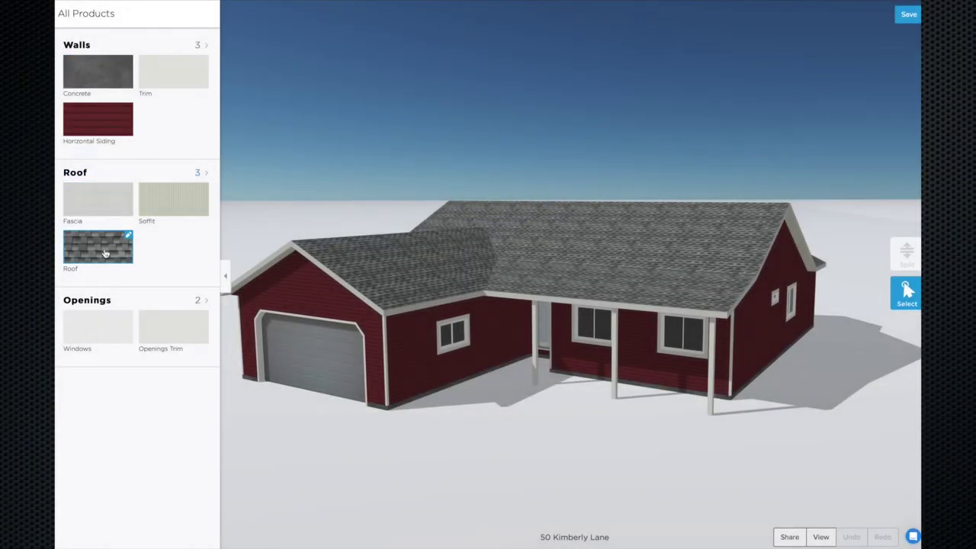
{"action": "left_click", "coordinate": [98, 124]}
Apply Gentek Aurora II - Clapboard to the horizontal siding and orbit to review the light grey walls
{"action": "scroll", "coordinate": [290, 151], "scroll_direction": "down", "scroll_amount": 3}
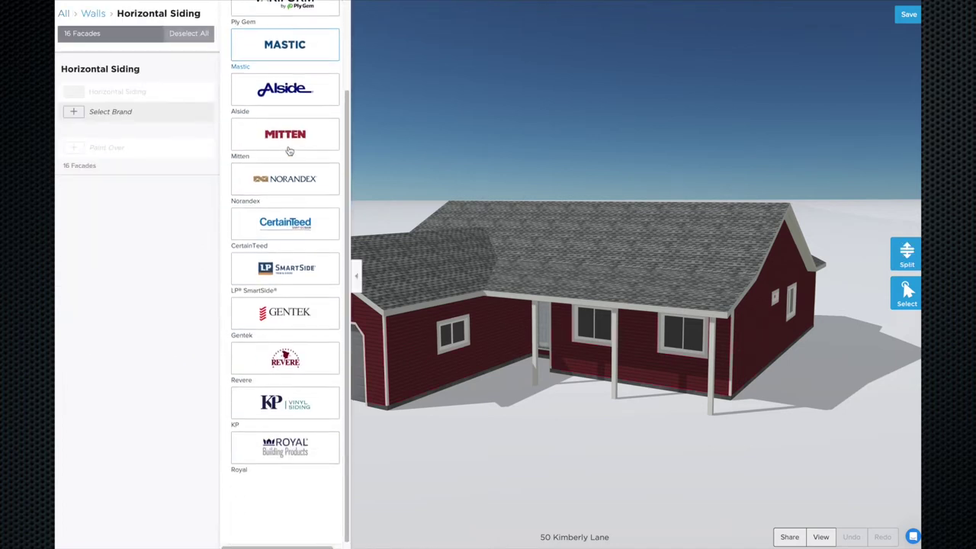
{"action": "left_click", "coordinate": [286, 328]}
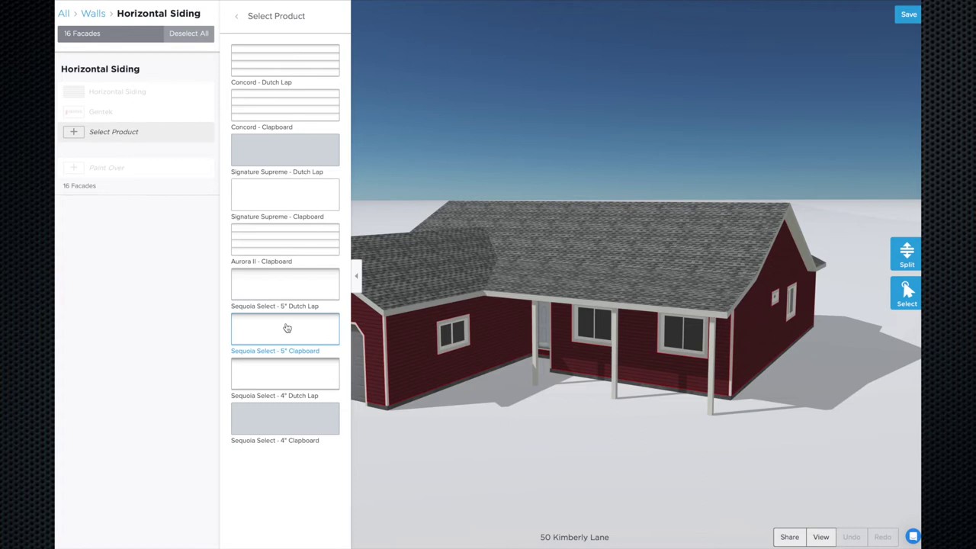
{"action": "left_click", "coordinate": [284, 245]}
{"action": "left_click_drag", "start_coordinate": [412, 358], "coordinate": [561, 343]}
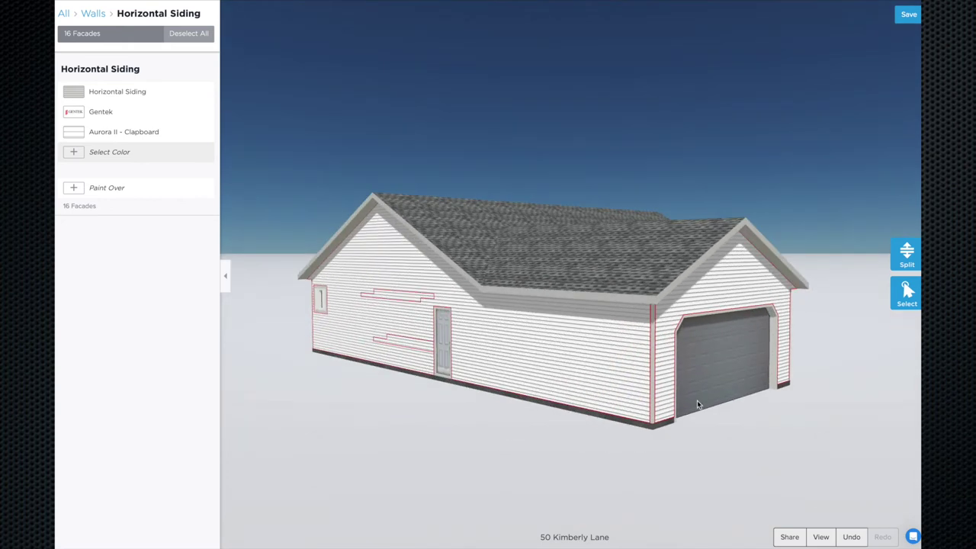
{"action": "left_click_drag", "start_coordinate": [703, 344], "coordinate": [501, 361]}
{"action": "left_click_drag", "start_coordinate": [614, 312], "coordinate": [523, 303]}
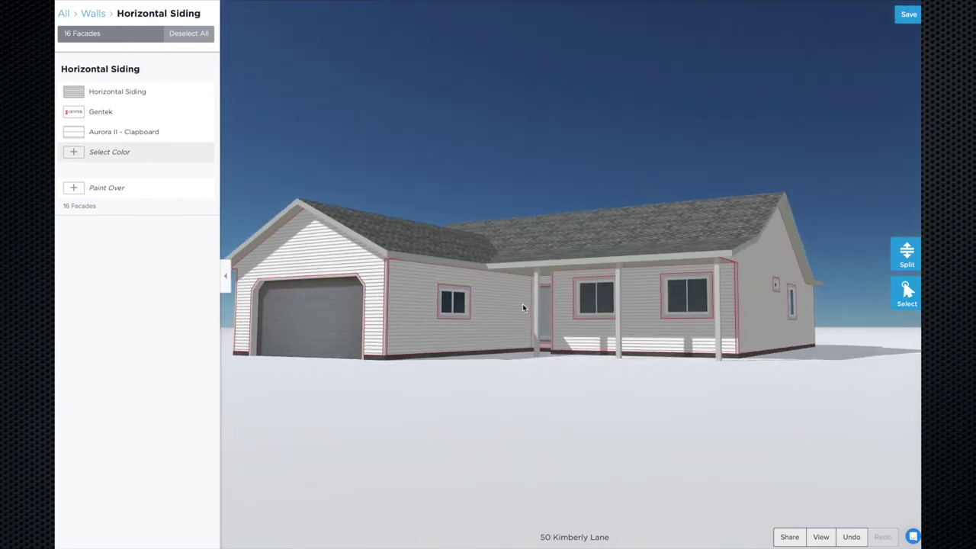
{"action": "left_click_drag", "start_coordinate": [523, 308], "coordinate": [509, 324]}
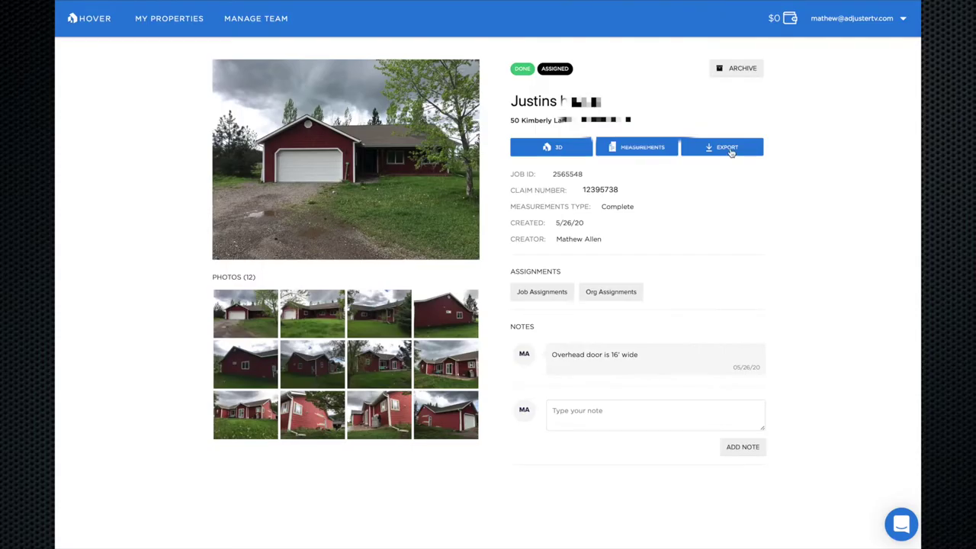
Open the job's Export options for measurements, 3D data and photos
{"action": "left_click", "coordinate": [725, 148]}
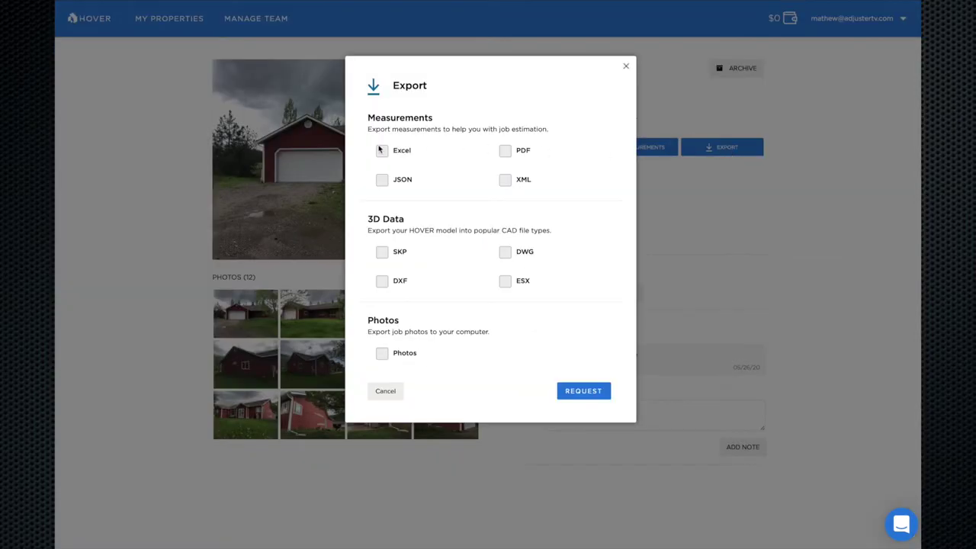
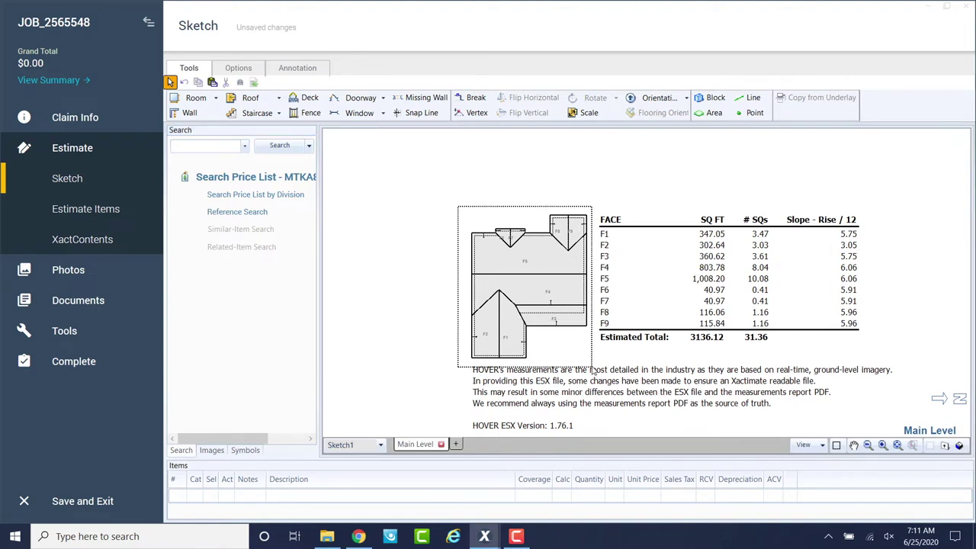
Copy the whole roof sketch, then save and close JOB_2565548
{"action": "right_click", "coordinate": [533, 297]}
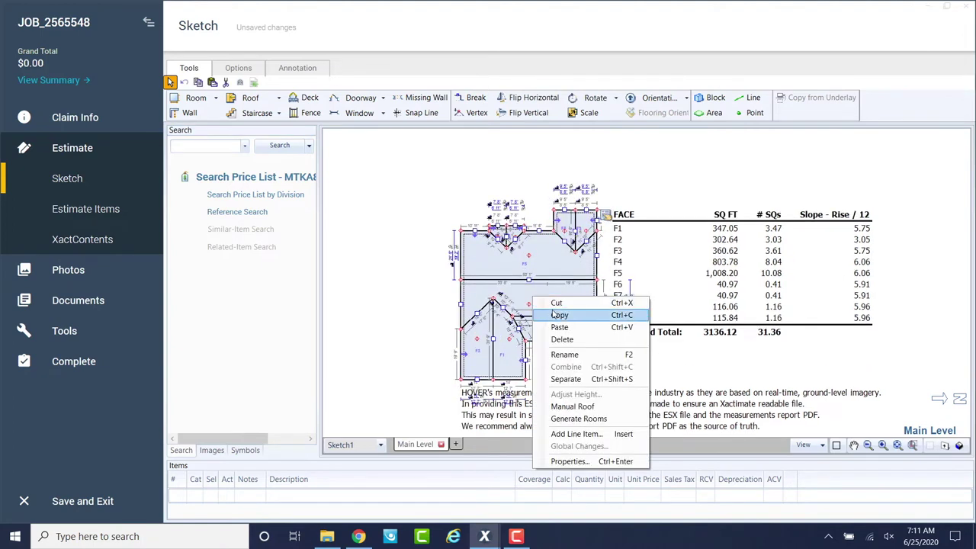
{"action": "left_click", "coordinate": [559, 314]}
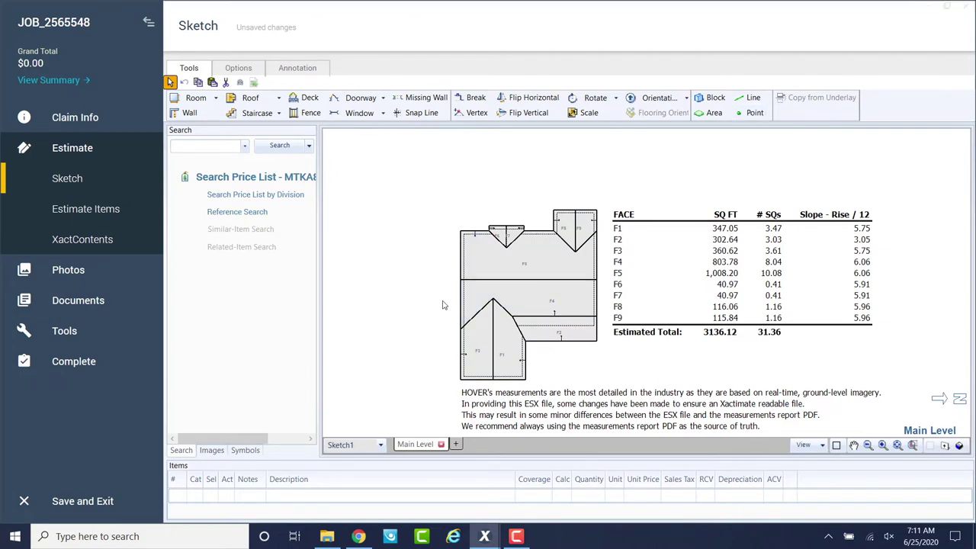
{"action": "left_click", "coordinate": [100, 503]}
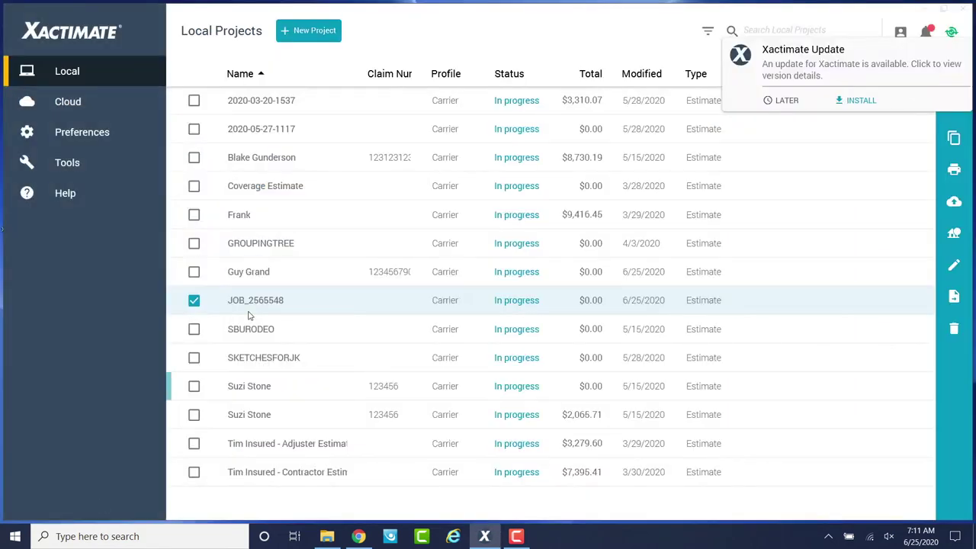
Open the HOVERSKETCHDEMO project from Local Projects to its empty Sketch page
{"action": "left_click", "coordinate": [262, 274]}
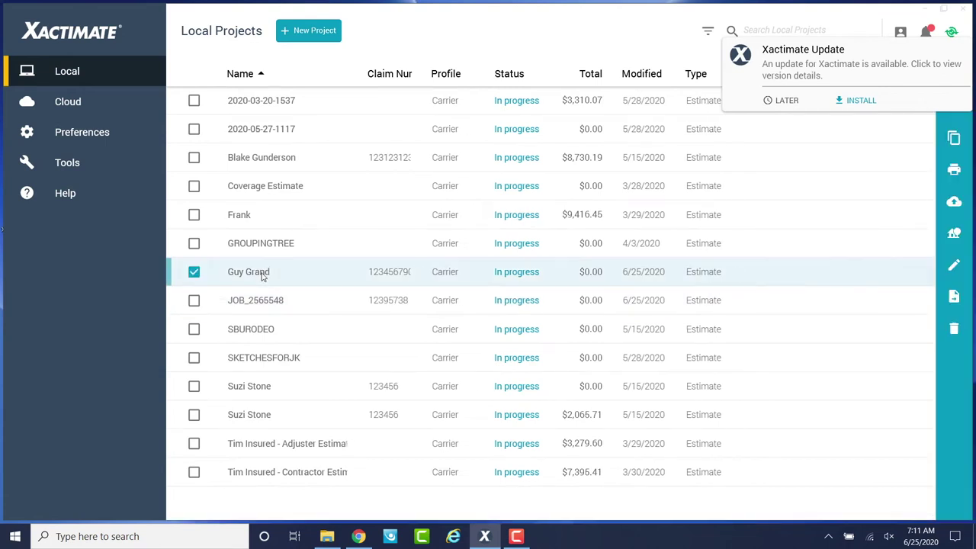
{"action": "double_click", "coordinate": [262, 274]}
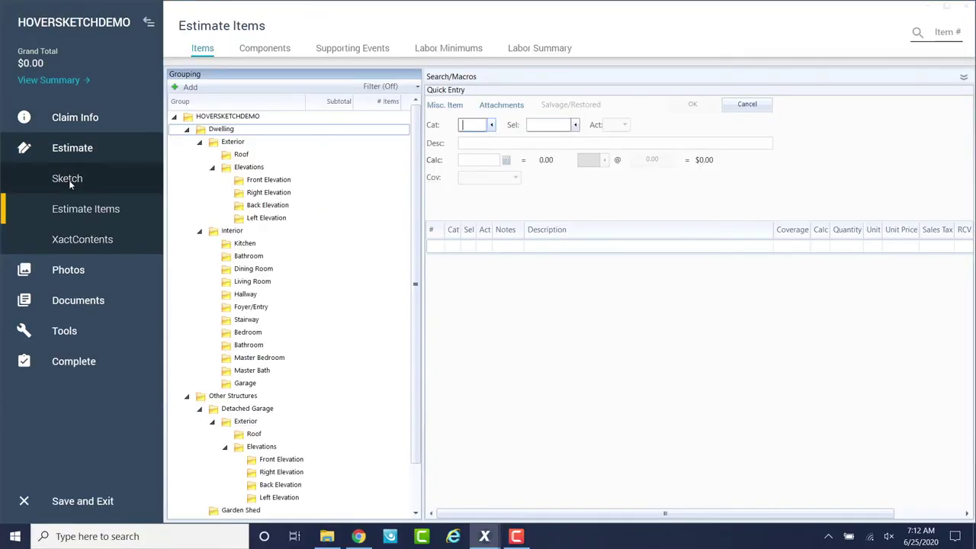
{"action": "left_click", "coordinate": [67, 179]}
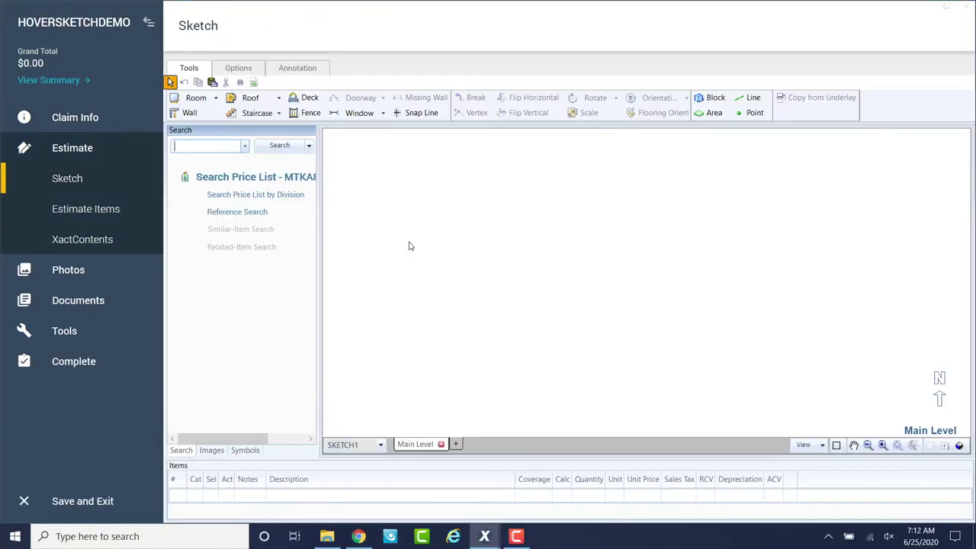
Paste the copied roof plan (faces F1–F9, 3136.12 sq ft) onto the Main Level and position it
{"action": "right_click", "coordinate": [459, 203]}
{"action": "left_click", "coordinate": [481, 217]}
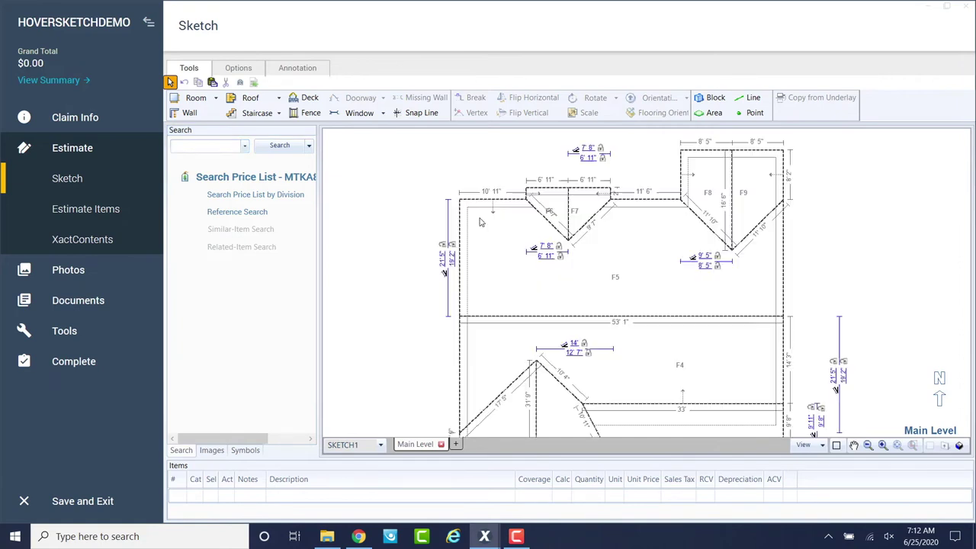
{"action": "mouse_move", "coordinate": [467, 215]}
{"action": "left_mouse_down"}
{"action": "mouse_move", "coordinate": [500, 241]}
{"action": "mouse_move", "coordinate": [420, 181]}
{"action": "mouse_move", "coordinate": [463, 200]}
{"action": "mouse_move", "coordinate": [453, 171]}
{"action": "left_mouse_up"}
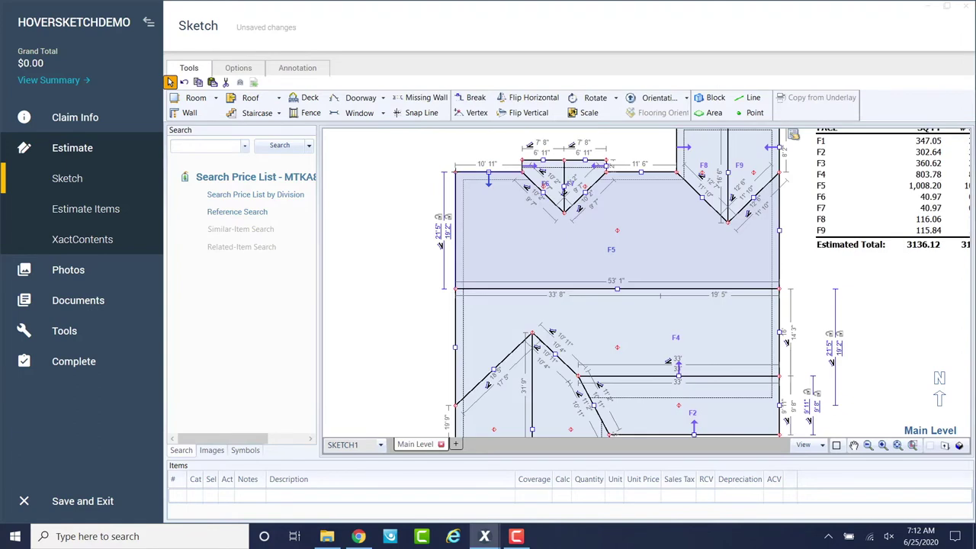
{"action": "scroll", "coordinate": [460, 226], "scroll_direction": "down", "scroll_amount": 6}
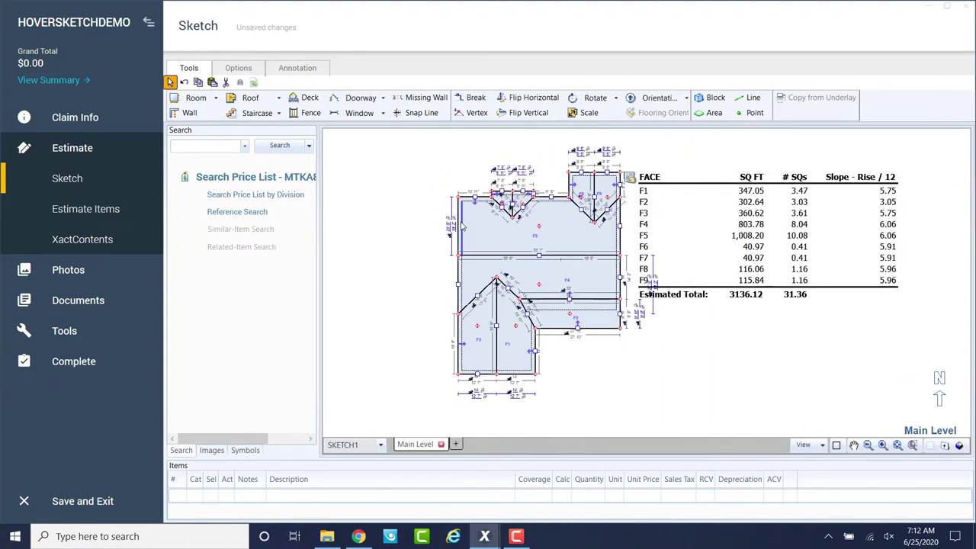
{"action": "scroll", "coordinate": [461, 226], "scroll_direction": "up", "scroll_amount": 5}
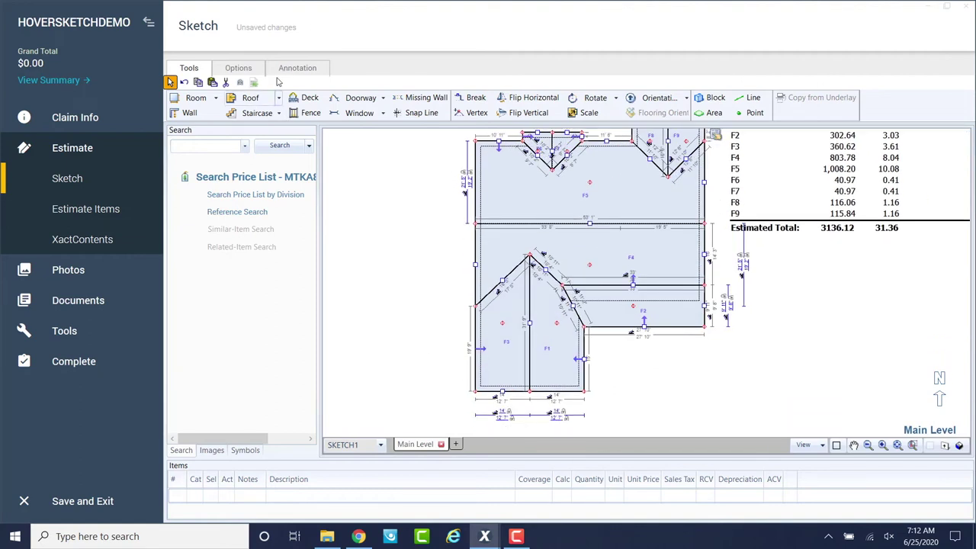
Add a 'FRONT' text label below the roof plan
{"action": "left_click", "coordinate": [298, 68]}
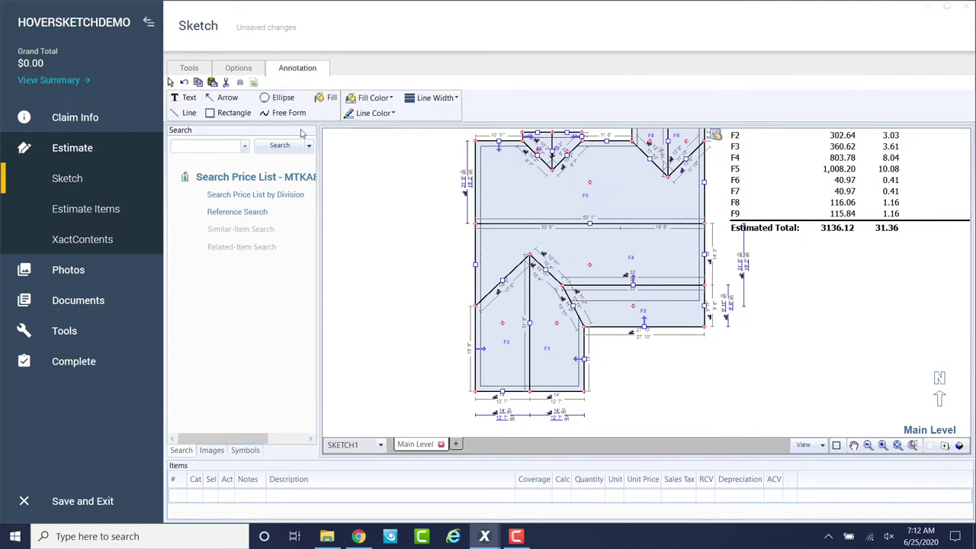
{"action": "left_click", "coordinate": [184, 97]}
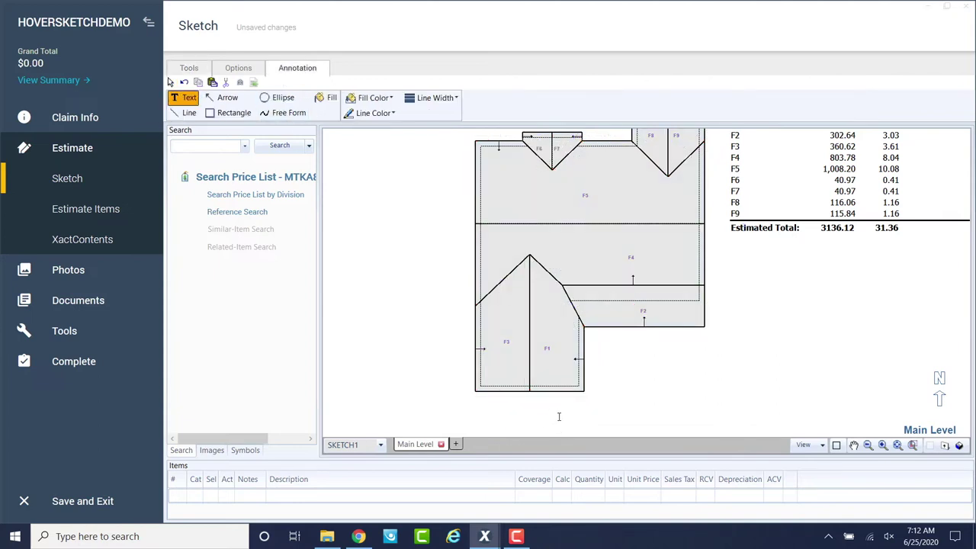
{"action": "left_click", "coordinate": [558, 416]}
{"action": "type", "text": "FRONT"}
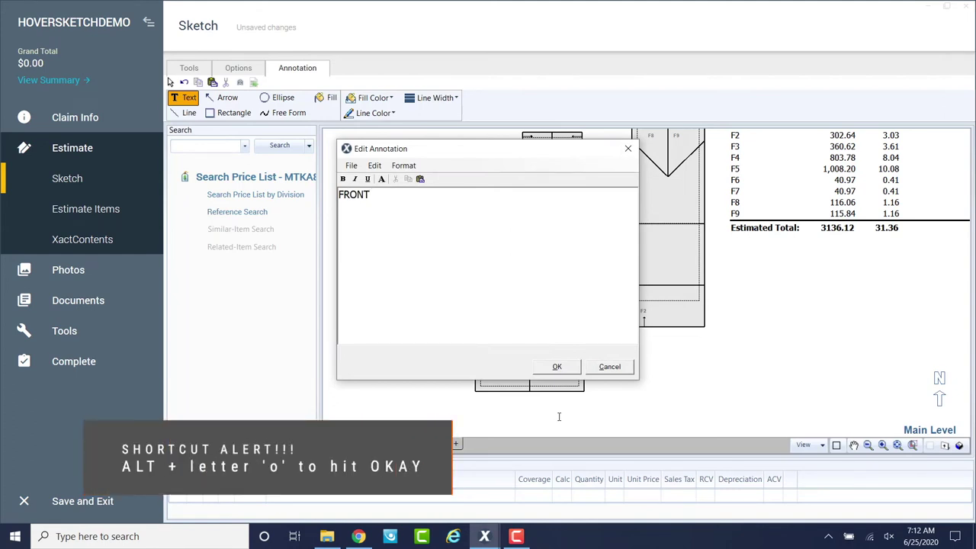
{"action": "key", "text": "alt+o"}
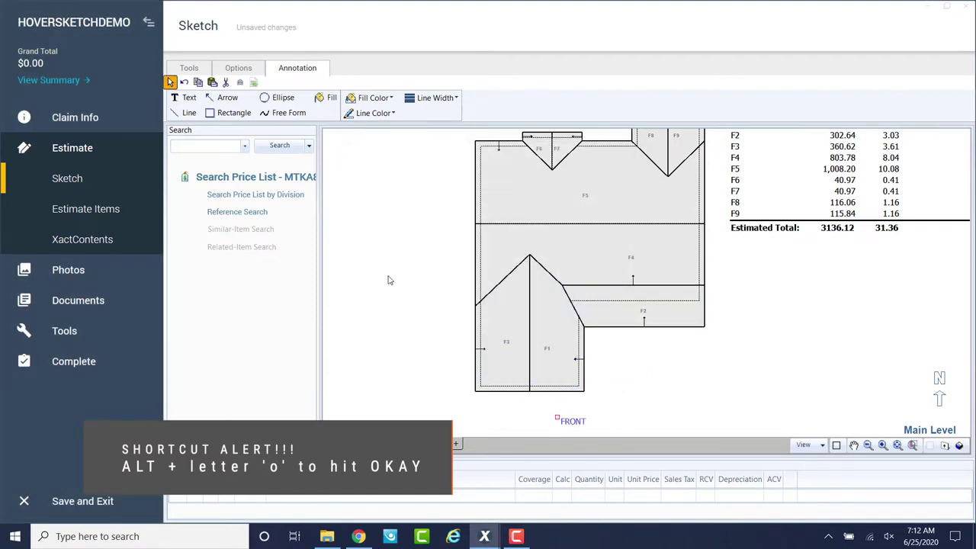
Draw a horizontal arrow right of the roof labelled 'North'
{"action": "left_click", "coordinate": [227, 98]}
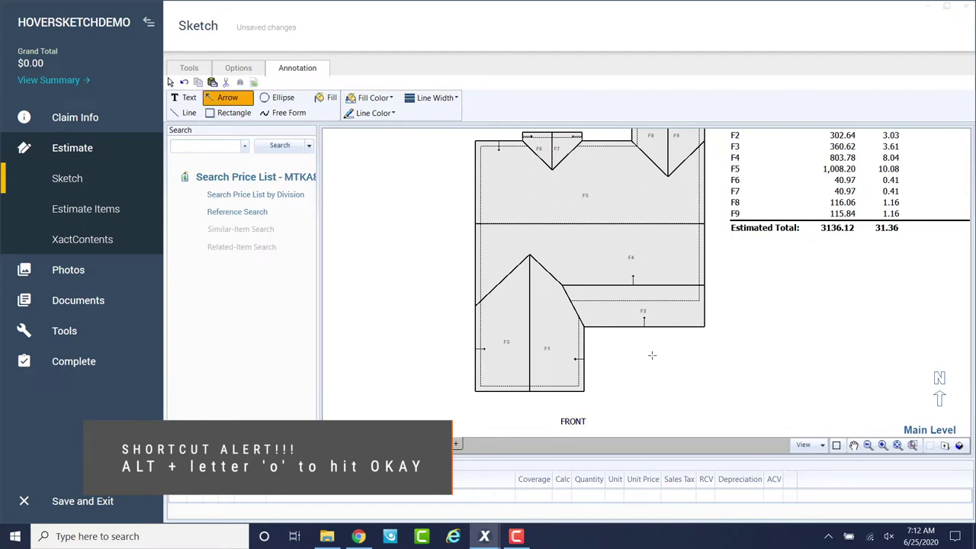
{"action": "left_click_drag", "start_coordinate": [719, 354], "coordinate": [782, 354]}
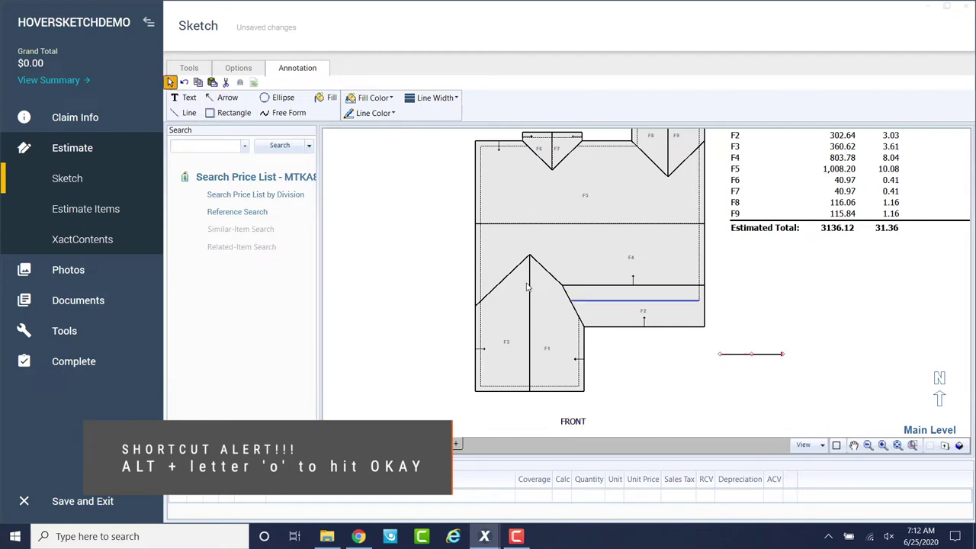
{"action": "left_click", "coordinate": [185, 97]}
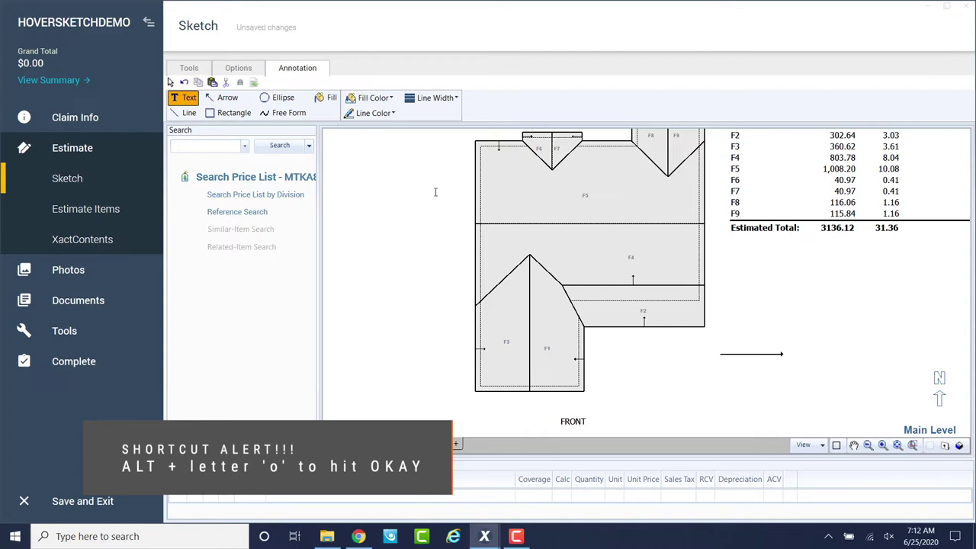
{"action": "left_click", "coordinate": [716, 371]}
{"action": "type", "text": "Nort"}
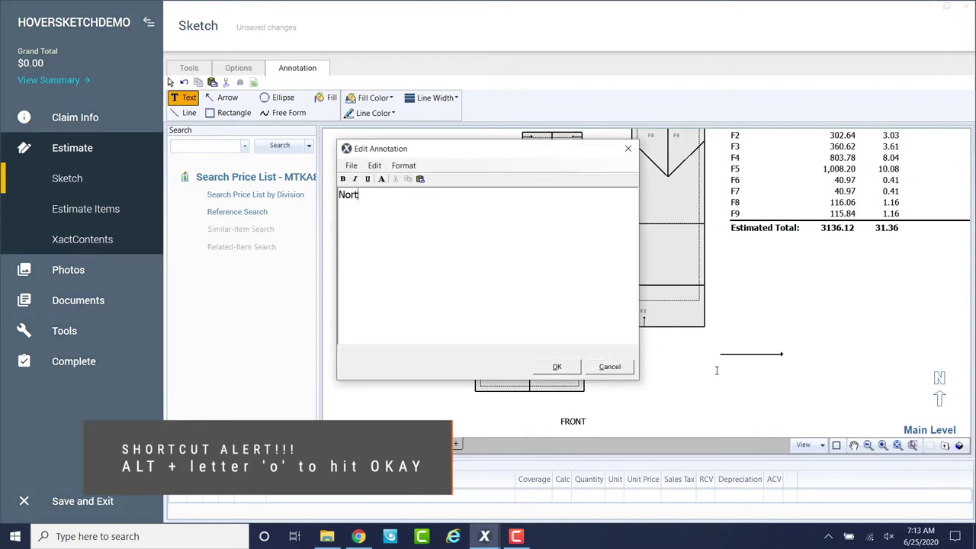
{"action": "type", "text": "h"}
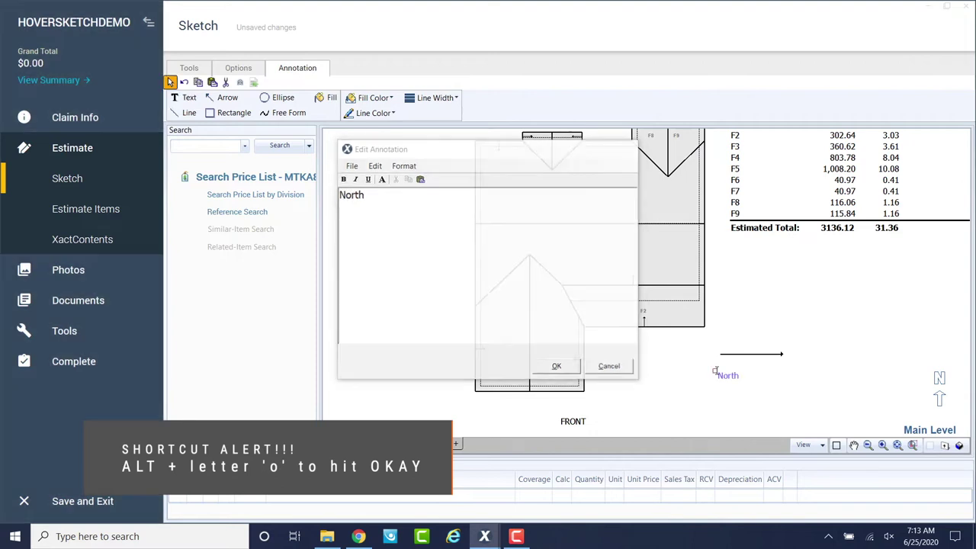
{"action": "key", "text": "alt+o"}
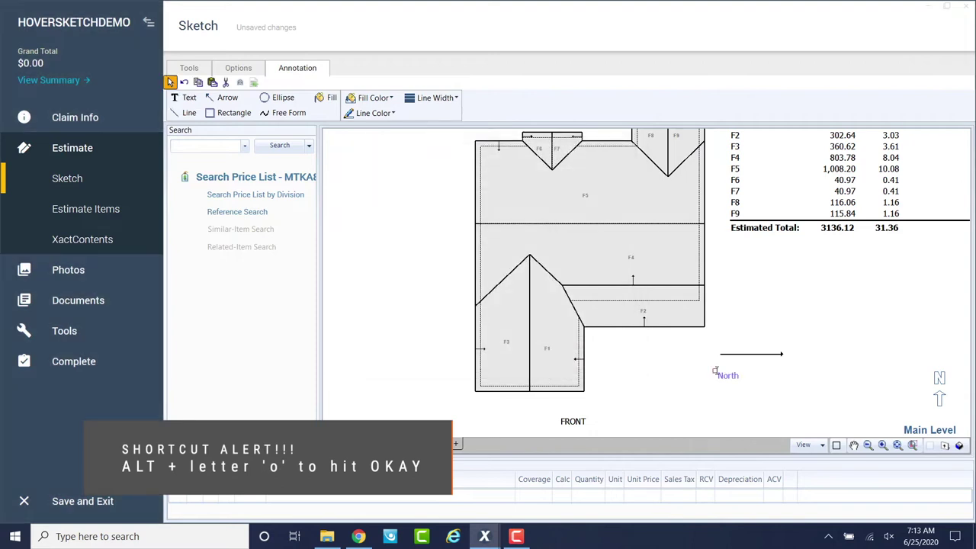
Draw a diagonal arrow left of the roof labelled 'Storm Direction'
{"action": "left_click", "coordinate": [220, 102]}
{"action": "left_click_drag", "start_coordinate": [357, 173], "coordinate": [404, 225]}
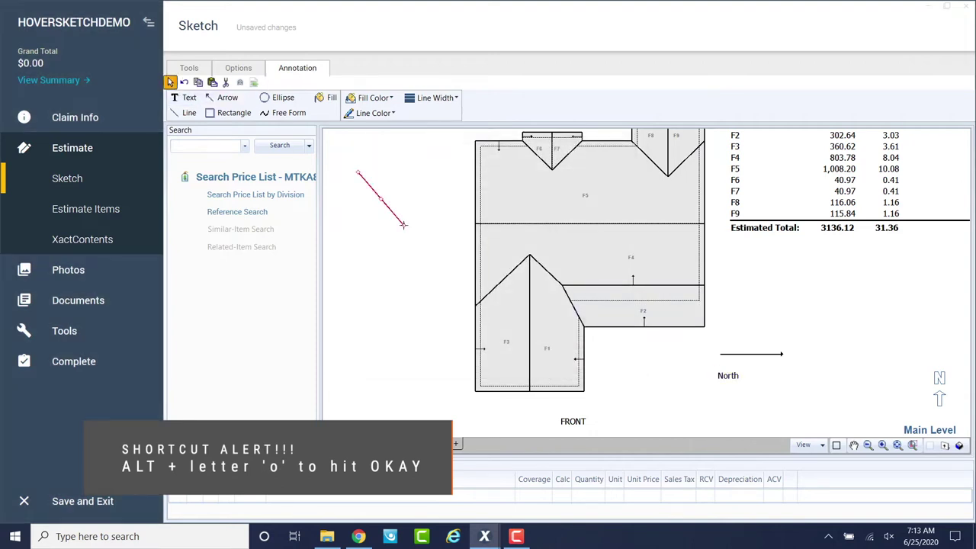
{"action": "left_click", "coordinate": [183, 98]}
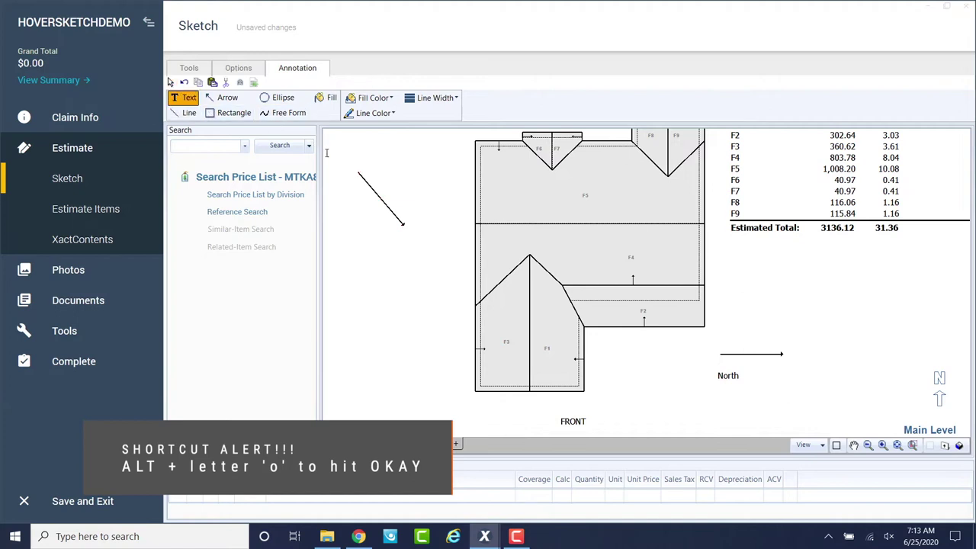
{"action": "left_click", "coordinate": [333, 160]}
{"action": "type", "text": "Stor"}
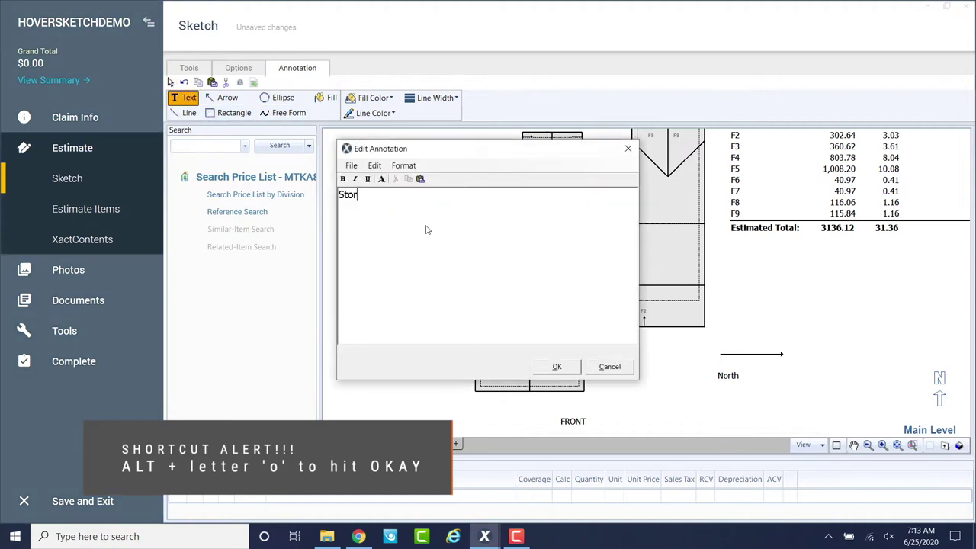
{"action": "type", "text": "m Direction"}
{"action": "key", "text": "alt+o"}
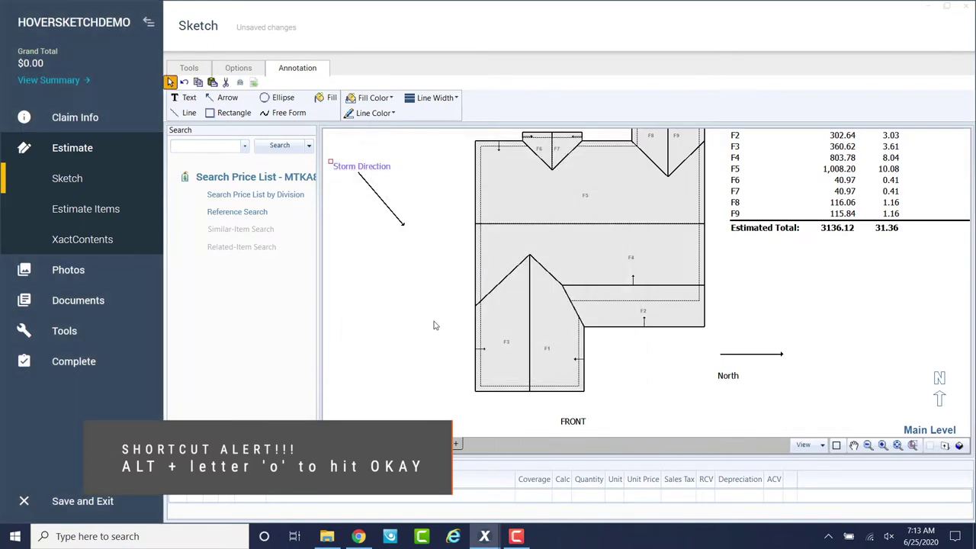
{"action": "scroll", "coordinate": [545, 305], "scroll_direction": "up", "scroll_amount": 2}
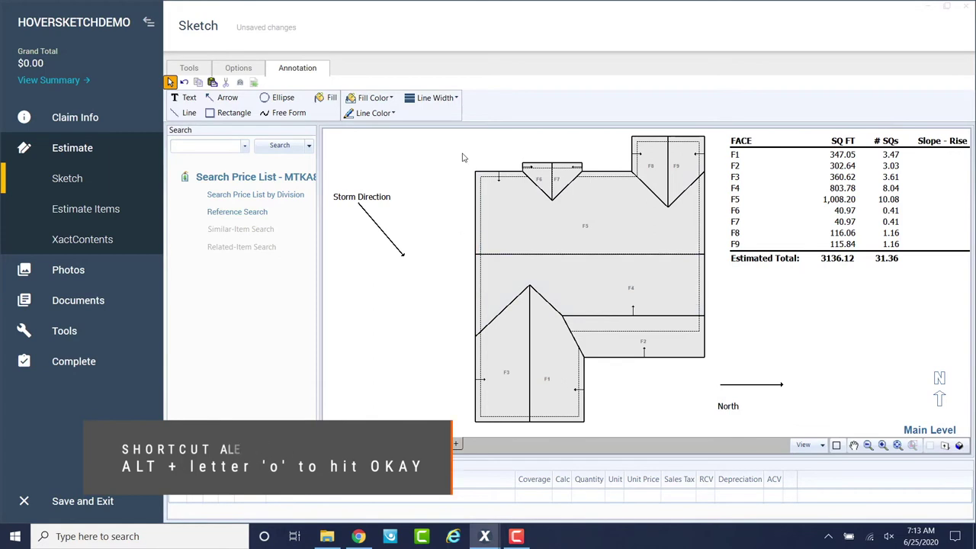
{"action": "scroll", "coordinate": [467, 205], "scroll_direction": "down", "scroll_amount": 1}
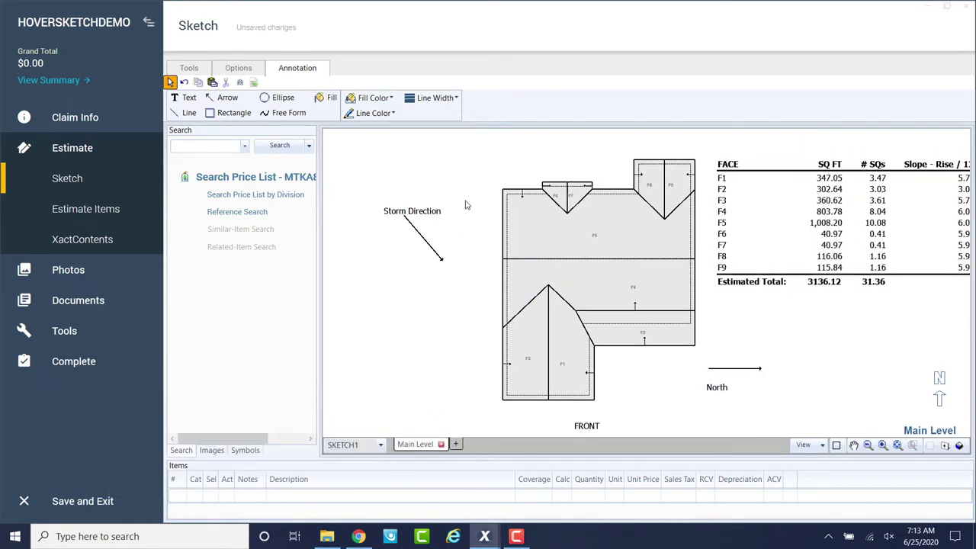
Select the whole sketch and run the 300 roofing macro, bringing Grand Total to $14,532.07
{"action": "mouse_move", "coordinate": [492, 156]}
{"action": "left_mouse_down"}
{"action": "mouse_move", "coordinate": [656, 227]}
{"action": "mouse_move", "coordinate": [672, 333]}
{"action": "mouse_move", "coordinate": [693, 406]}
{"action": "mouse_move", "coordinate": [705, 414]}
{"action": "left_mouse_up"}
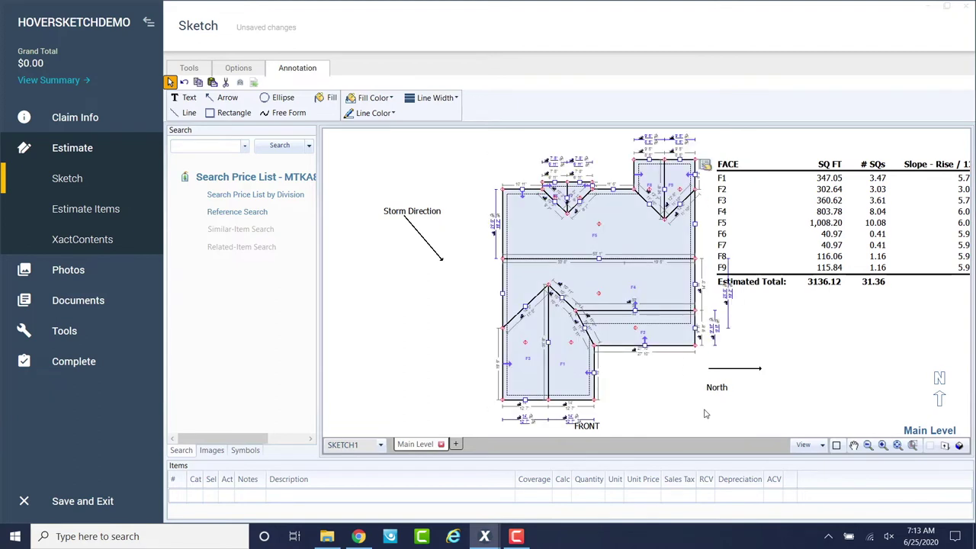
{"action": "key", "text": "ctrl+m"}
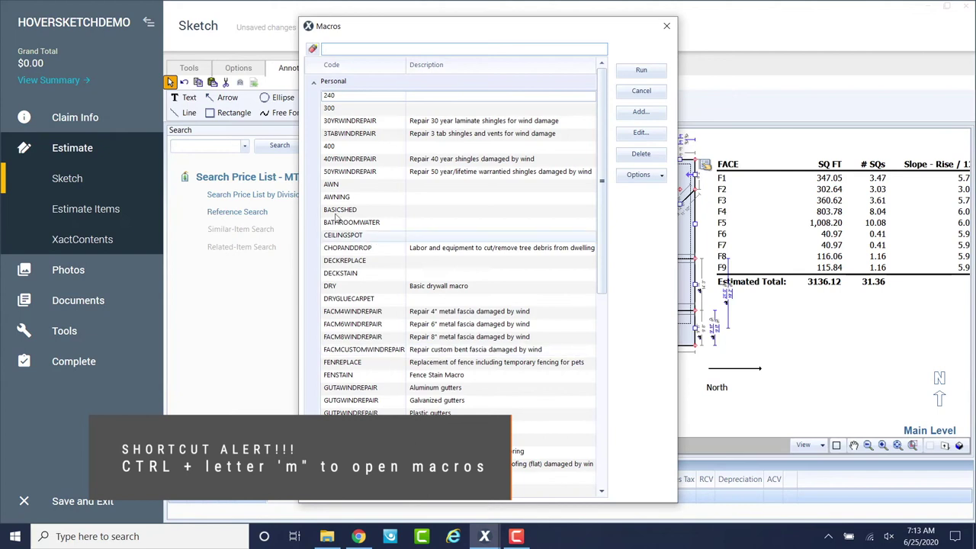
{"action": "double_click", "coordinate": [332, 109]}
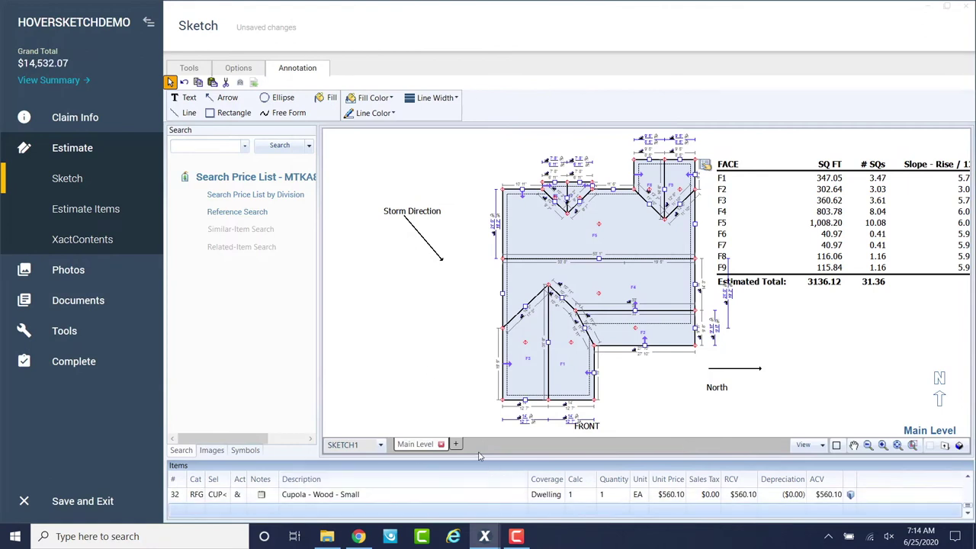
Change the laminated shingle formula to SQ*1.10, giving 34.67 SQ at $5,308.32
{"action": "left_click_drag", "start_coordinate": [478, 458], "coordinate": [478, 271]}
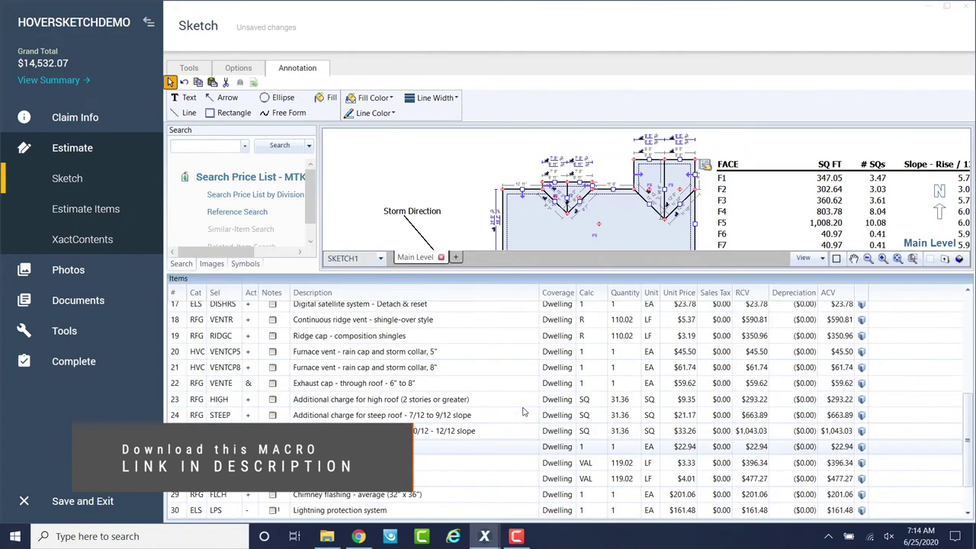
{"action": "scroll", "coordinate": [503, 399], "scroll_direction": "up", "scroll_amount": 3}
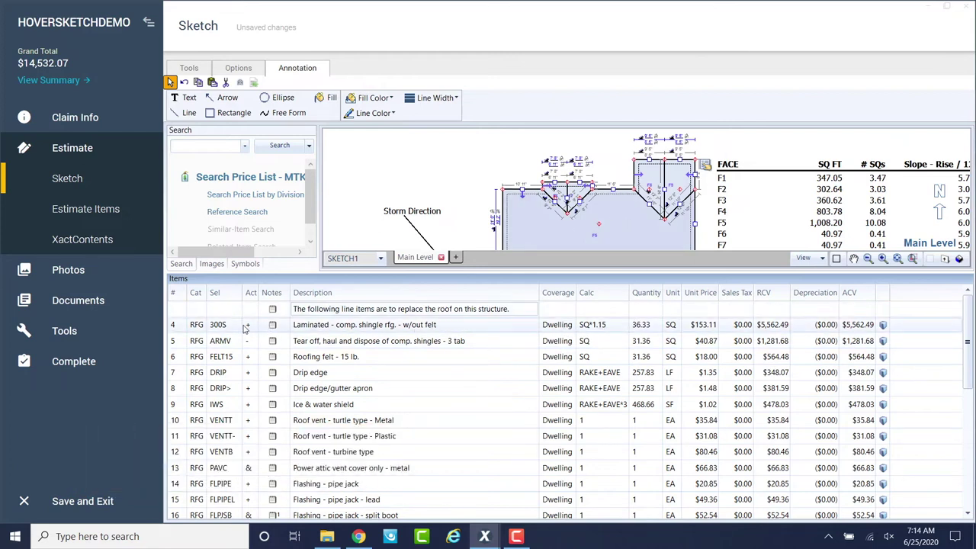
{"action": "left_click", "coordinate": [610, 330]}
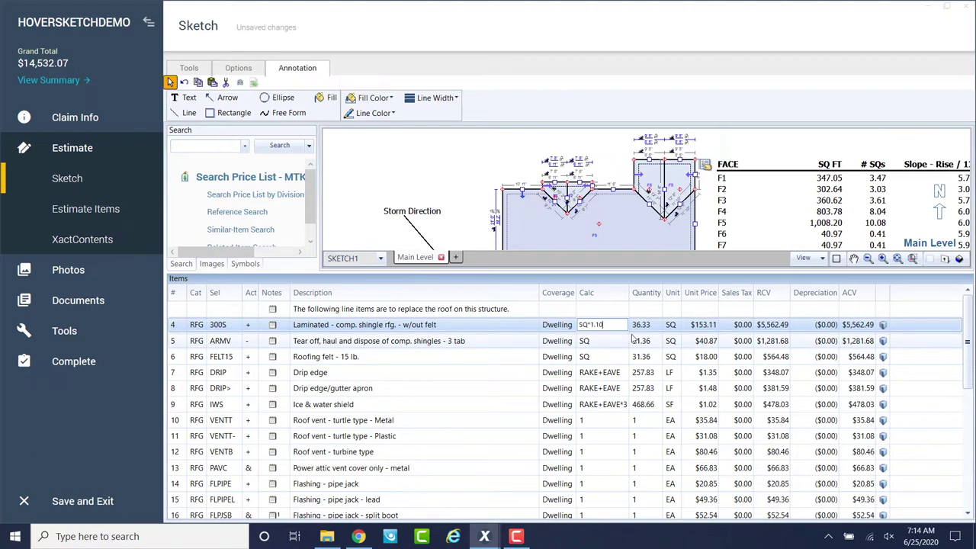
{"action": "key", "text": "Return"}
{"action": "key", "text": "Down"}
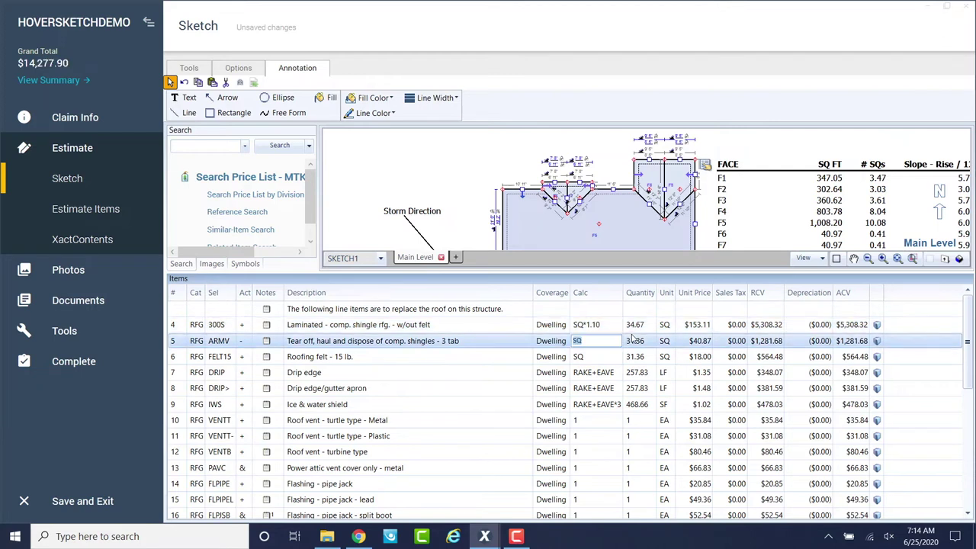
{"action": "key", "text": "Down"}
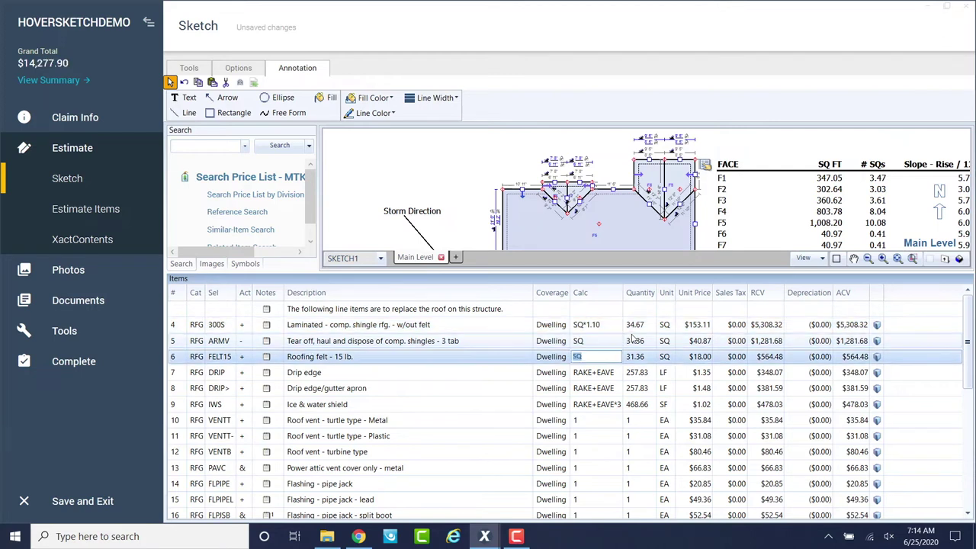
{"action": "key", "text": "Down"}
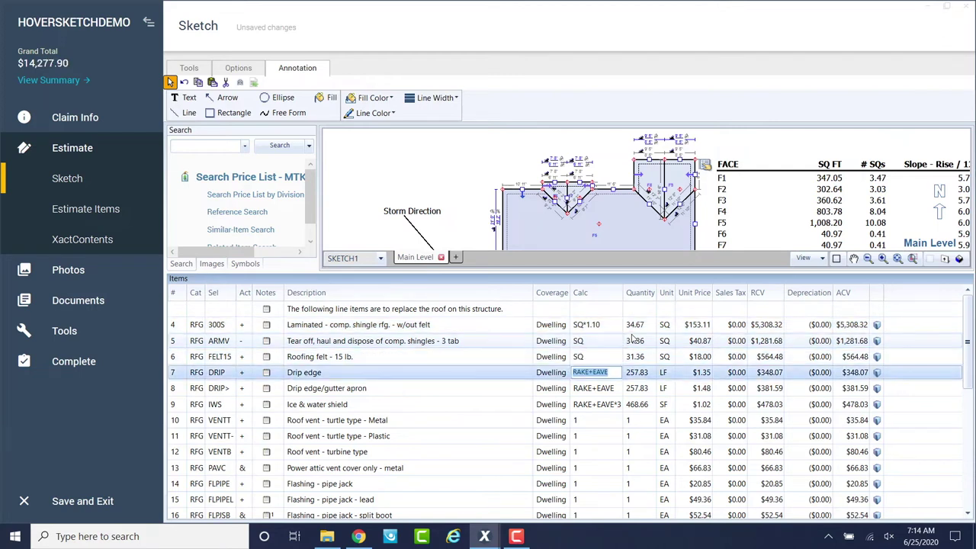
{"action": "key", "text": "Down"}
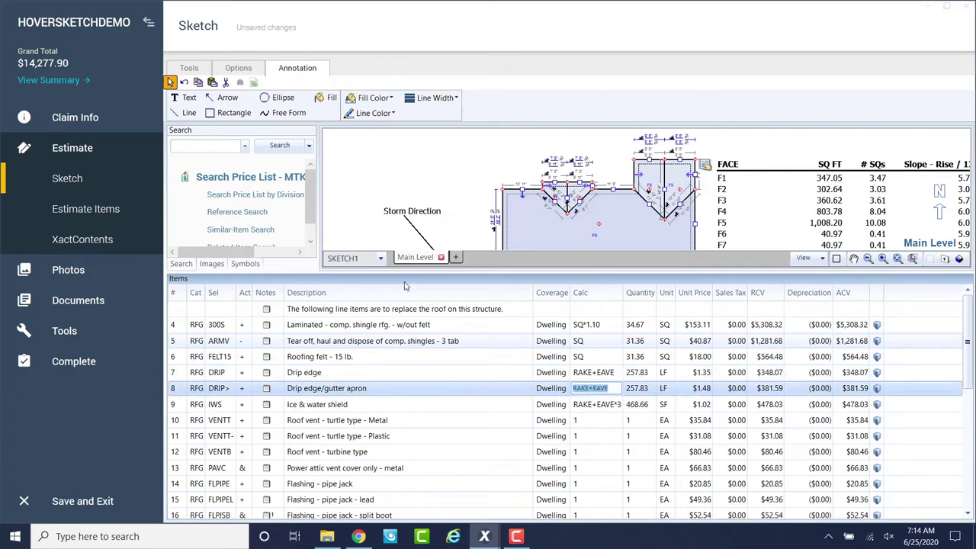
Select the additional charge, rain diverter, chimney flashing, lightning protection and cupola lines
{"action": "scroll", "coordinate": [358, 374], "scroll_direction": "down", "scroll_amount": 2}
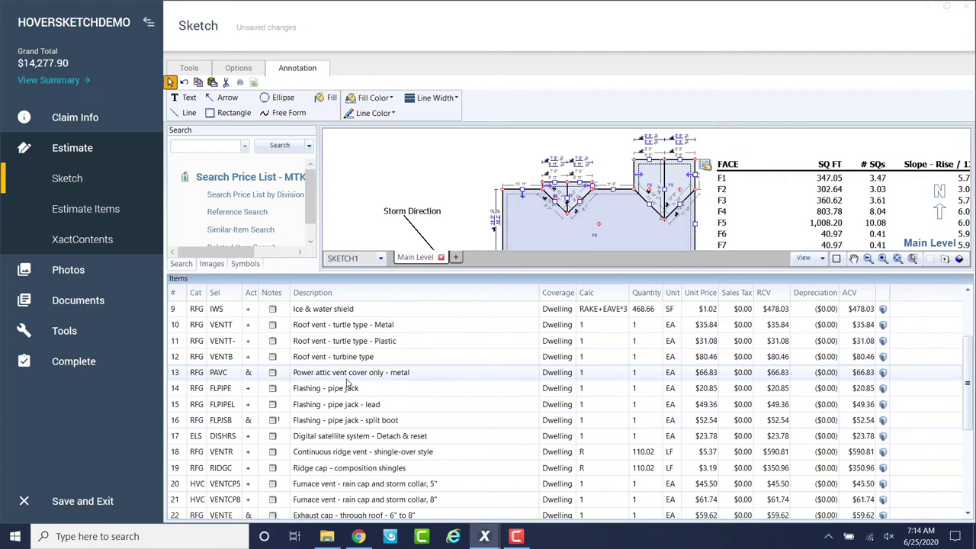
{"action": "scroll", "coordinate": [348, 385], "scroll_direction": "down", "scroll_amount": 4}
{"action": "scroll", "coordinate": [347, 383], "scroll_direction": "up", "scroll_amount": 3}
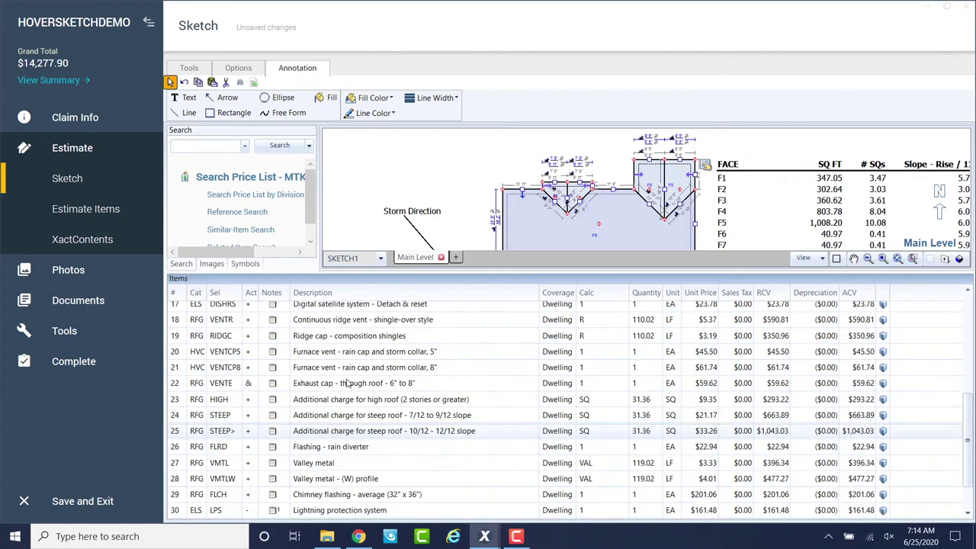
{"action": "scroll", "coordinate": [348, 385], "scroll_direction": "down", "scroll_amount": 3}
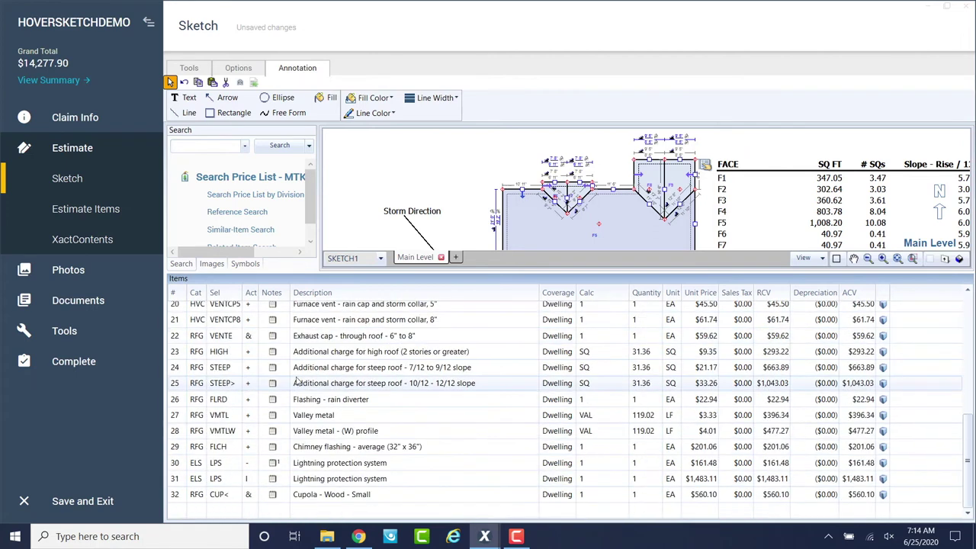
{"action": "left_click_drag", "start_coordinate": [177, 357], "coordinate": [178, 388]}
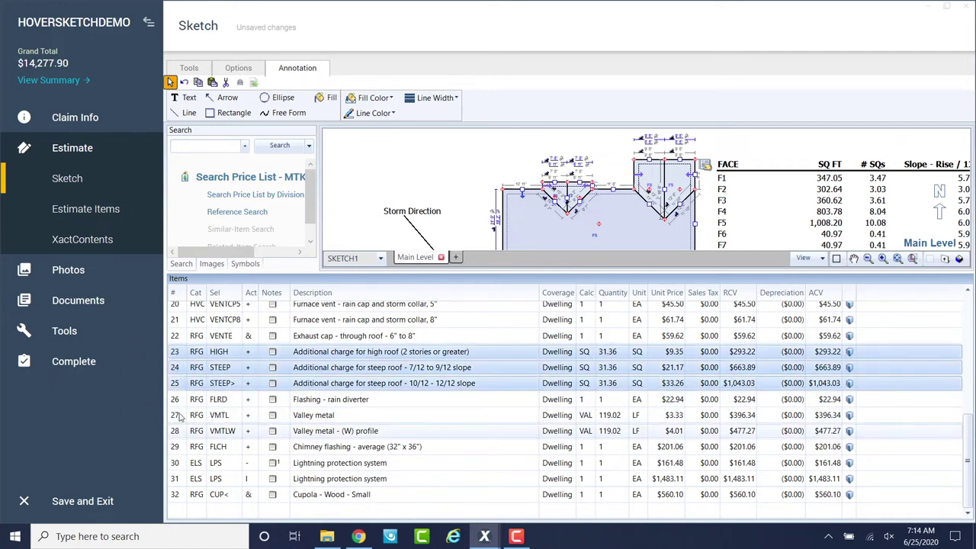
{"action": "left_click", "coordinate": [176, 400], "text": "shift"}
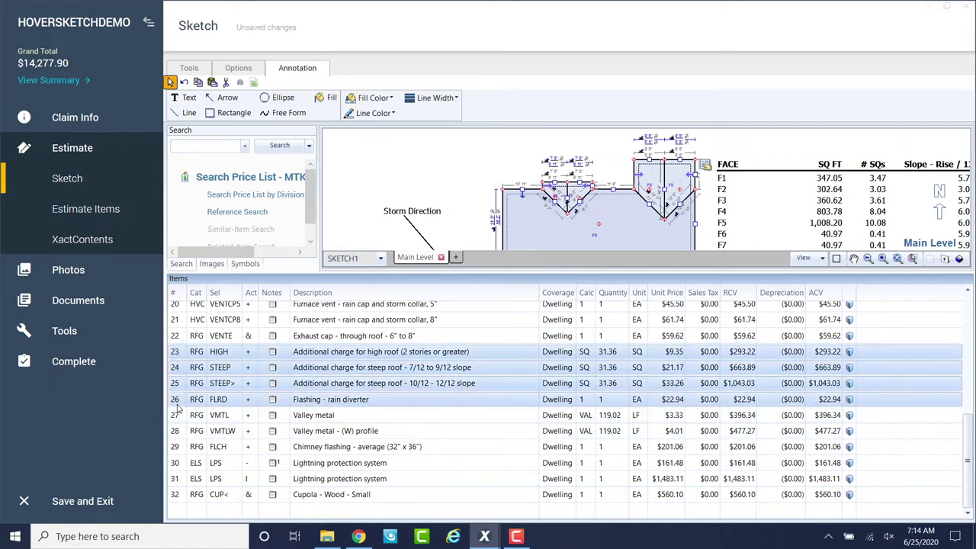
{"action": "left_click", "coordinate": [174, 447], "text": "ctrl"}
{"action": "left_click", "coordinate": [174, 463], "text": "ctrl"}
{"action": "left_click", "coordinate": [176, 478], "text": "ctrl"}
{"action": "left_click", "coordinate": [177, 494], "text": "ctrl"}
{"action": "scroll", "coordinate": [238, 465], "scroll_direction": "up", "scroll_amount": 2}
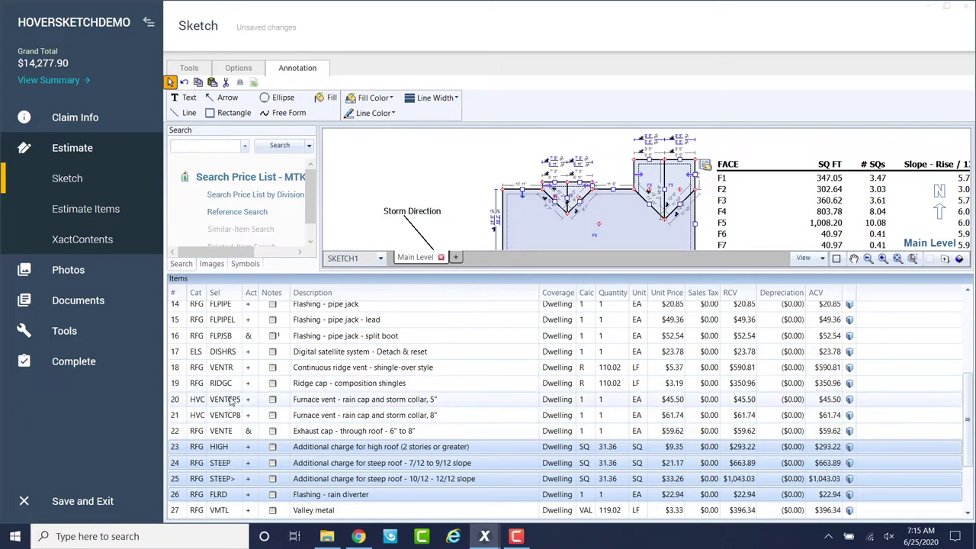
Add furnace vent, ridge vent, ice & water, drip edge and turtle vent rows, then delete all
{"action": "left_click", "coordinate": [175, 400], "text": "ctrl"}
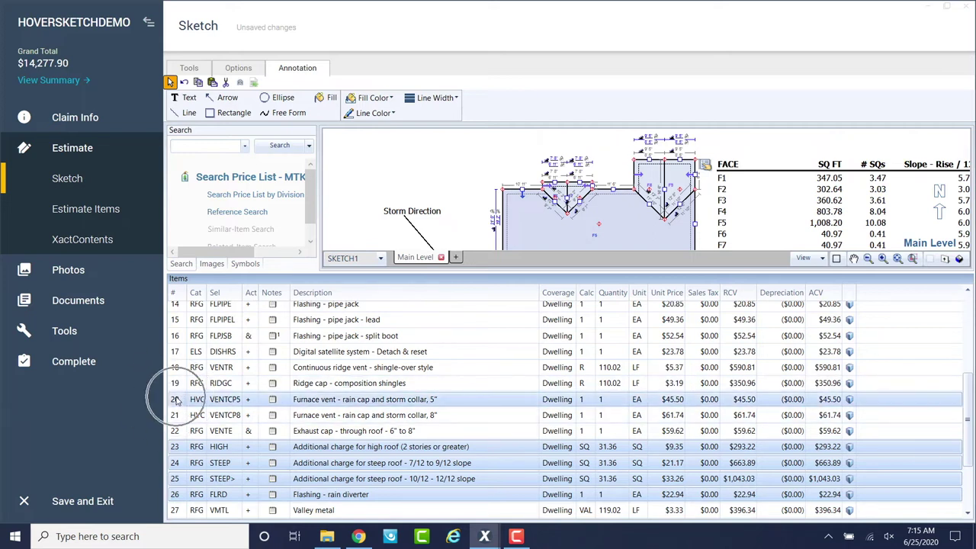
{"action": "left_click", "coordinate": [176, 367], "text": "ctrl"}
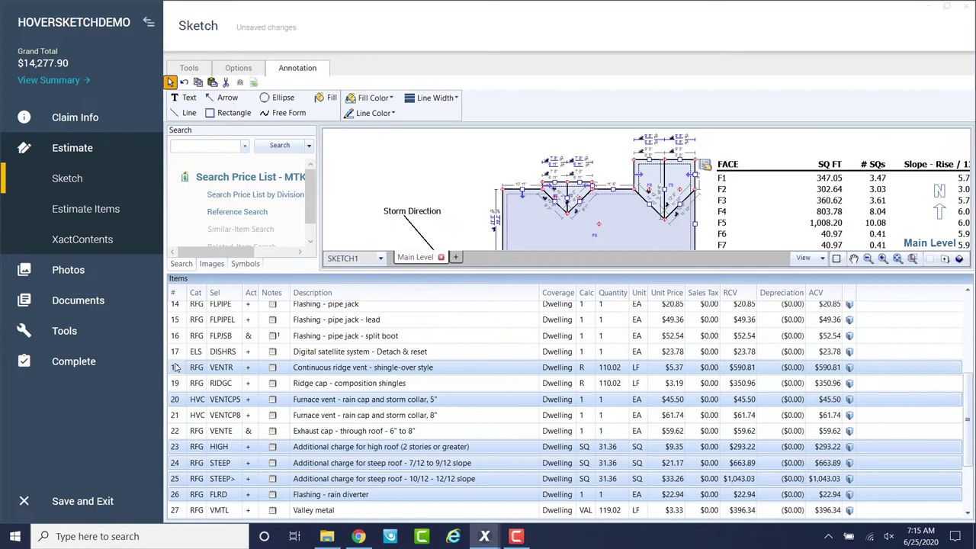
{"action": "scroll", "coordinate": [175, 368], "scroll_direction": "up", "scroll_amount": 3}
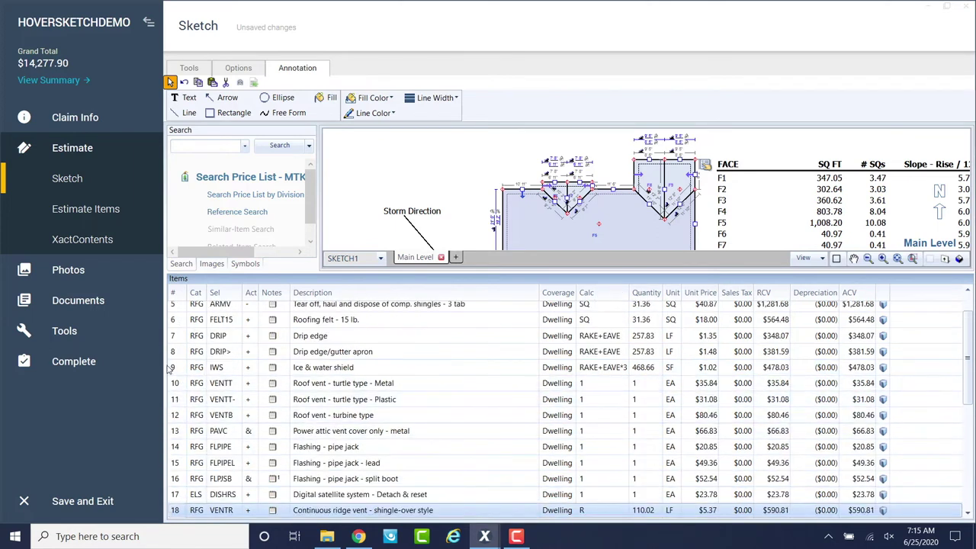
{"action": "left_click", "coordinate": [173, 367], "text": "ctrl"}
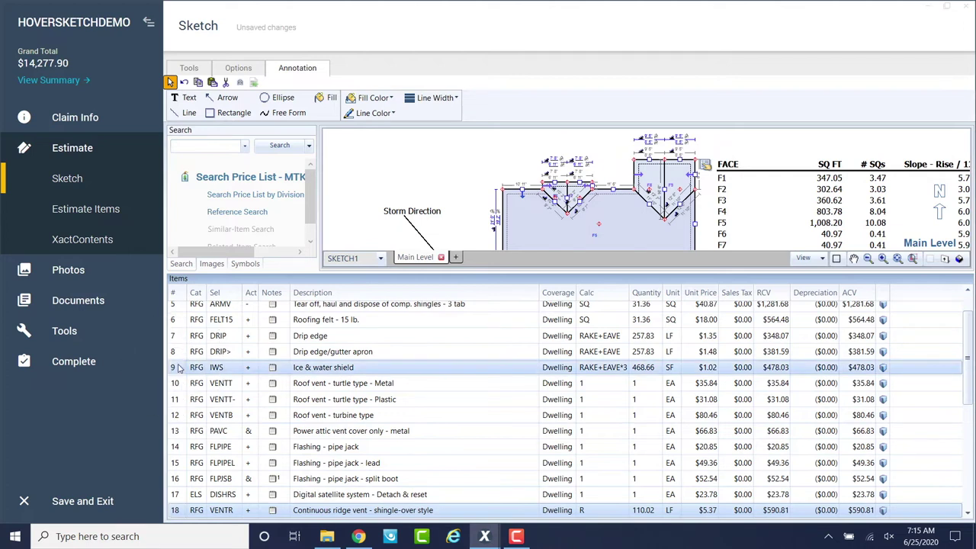
{"action": "left_click", "coordinate": [175, 353], "text": "ctrl"}
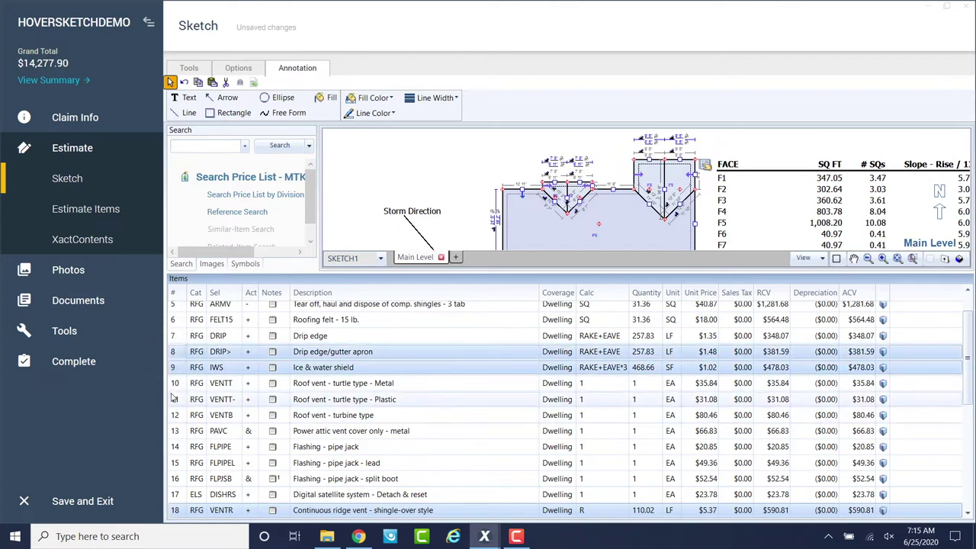
{"action": "left_click", "coordinate": [174, 383], "text": "ctrl"}
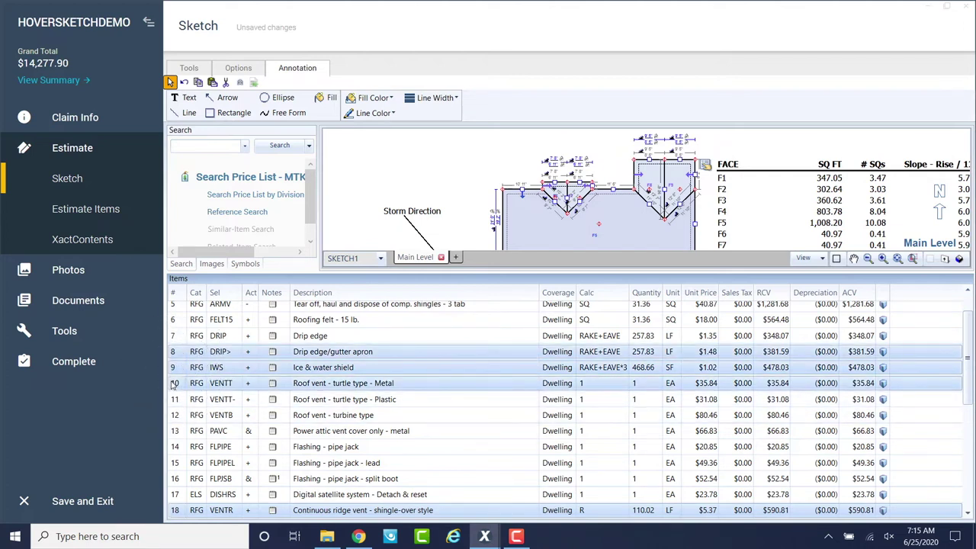
{"action": "key", "text": "Delete"}
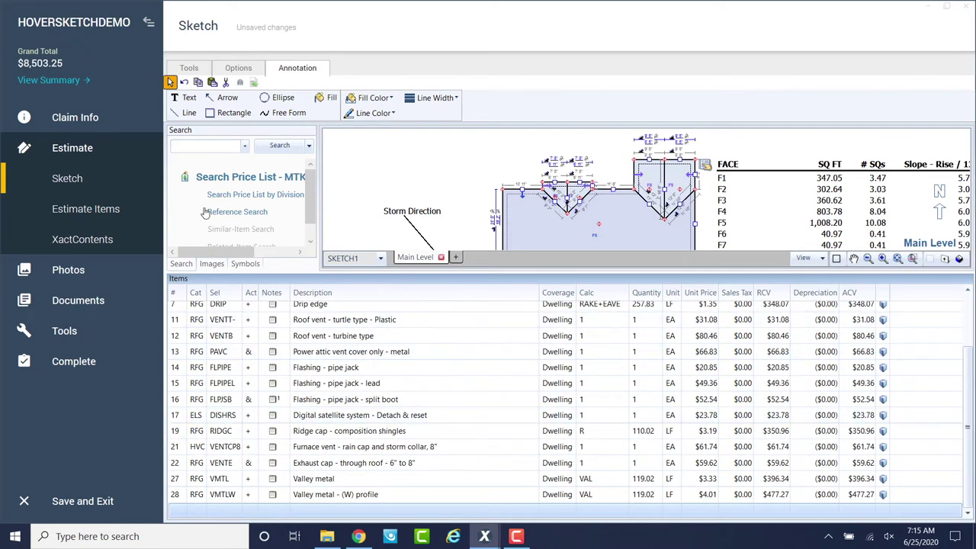
Open Estimate Items and widen the line-item grid to show more columns
{"action": "left_click", "coordinate": [101, 213]}
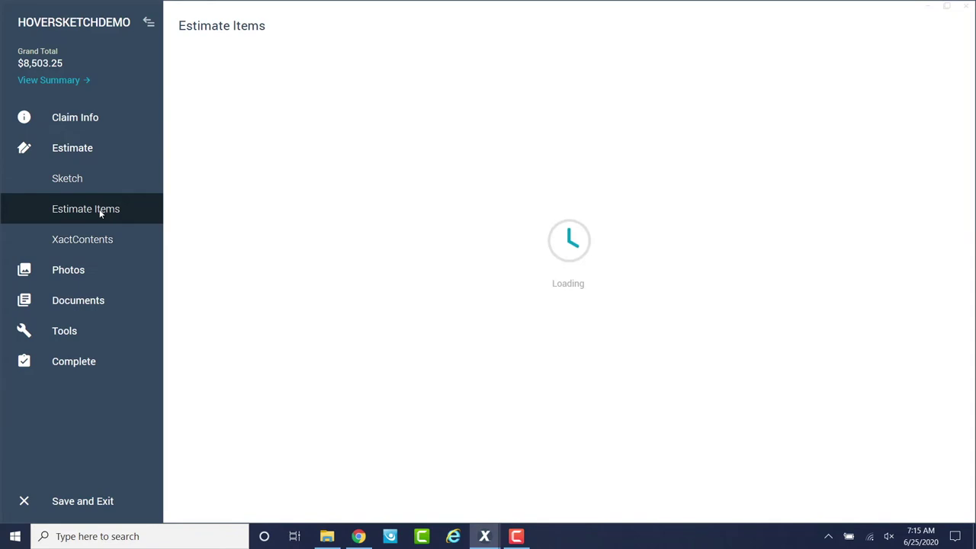
{"action": "left_click_drag", "start_coordinate": [420, 225], "coordinate": [320, 236]}
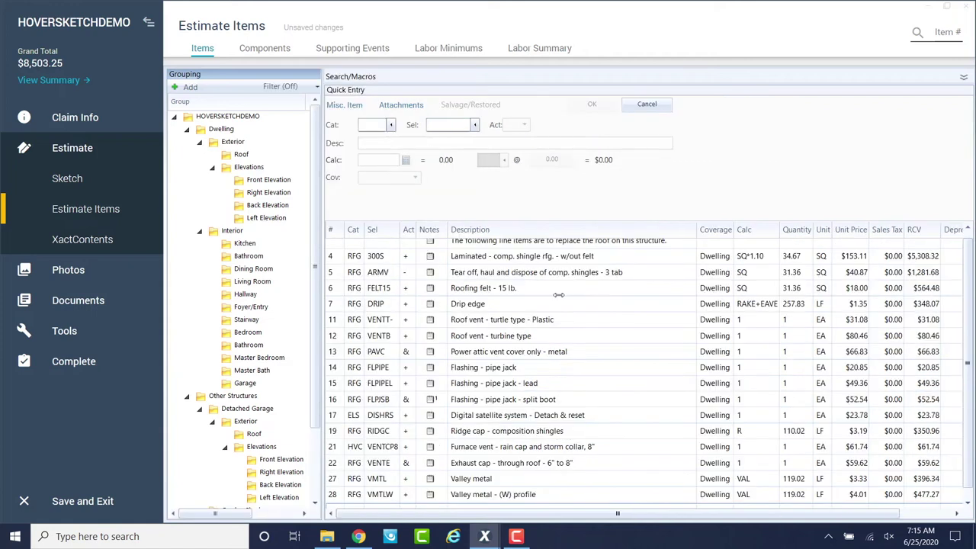
{"action": "scroll", "coordinate": [560, 300], "scroll_direction": "up", "scroll_amount": 1}
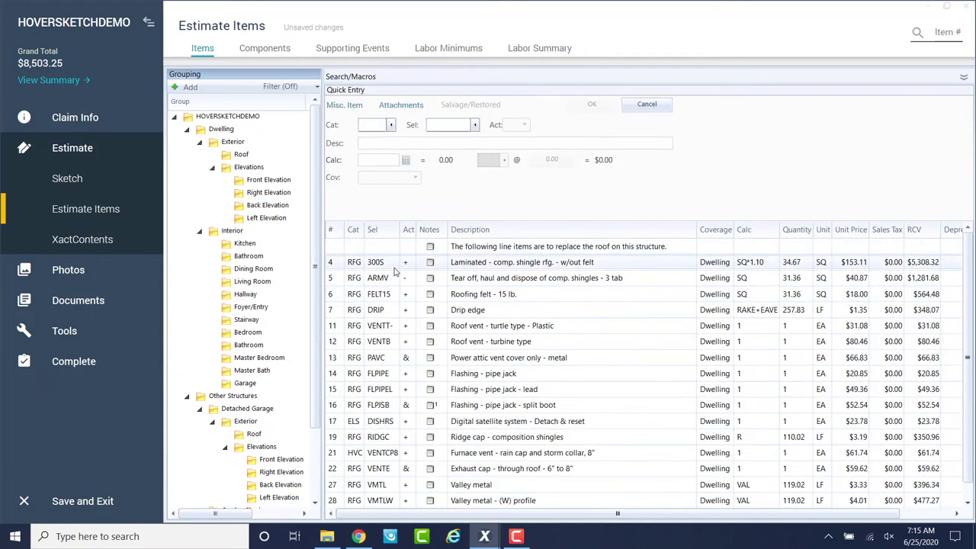
{"action": "scroll", "coordinate": [458, 305], "scroll_direction": "down", "scroll_amount": 1}
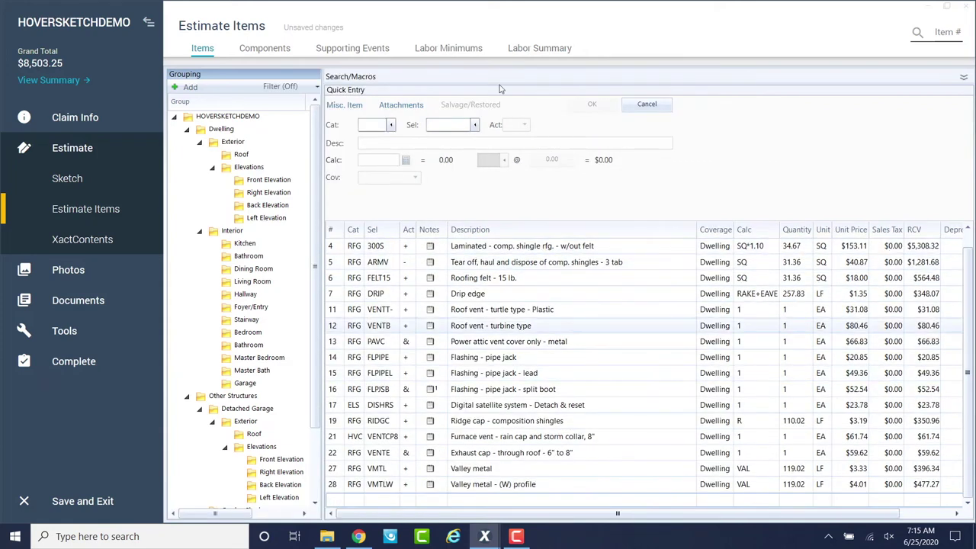
Open the Reports page for the Final Draft with/without Removal Depreciation report
{"action": "left_click", "coordinate": [77, 300]}
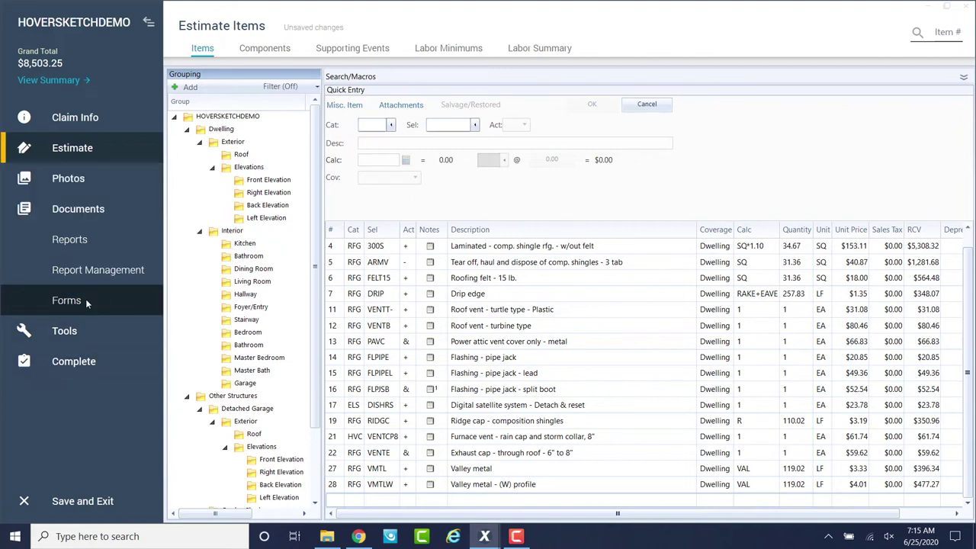
{"action": "left_click", "coordinate": [76, 242]}
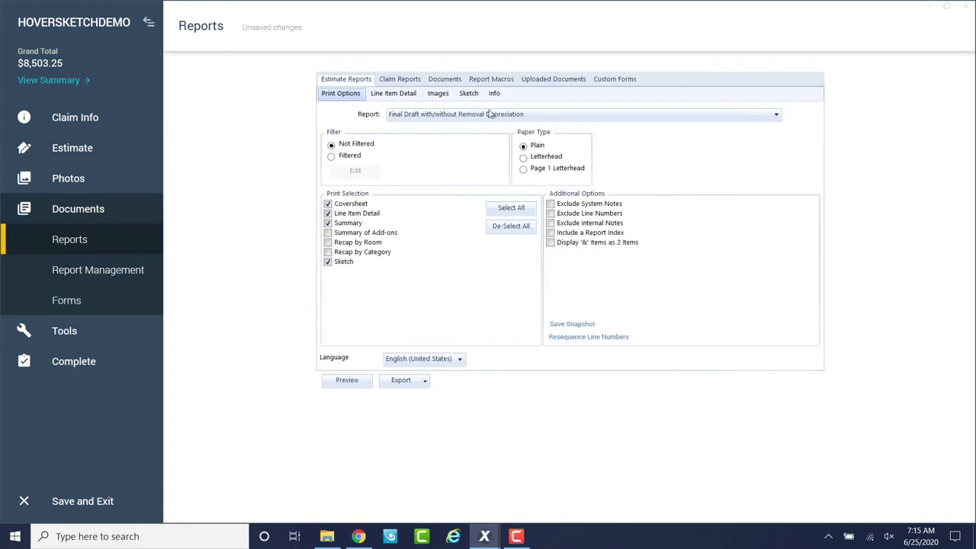
{"action": "left_click", "coordinate": [411, 116]}
{"action": "left_click", "coordinate": [346, 380]}
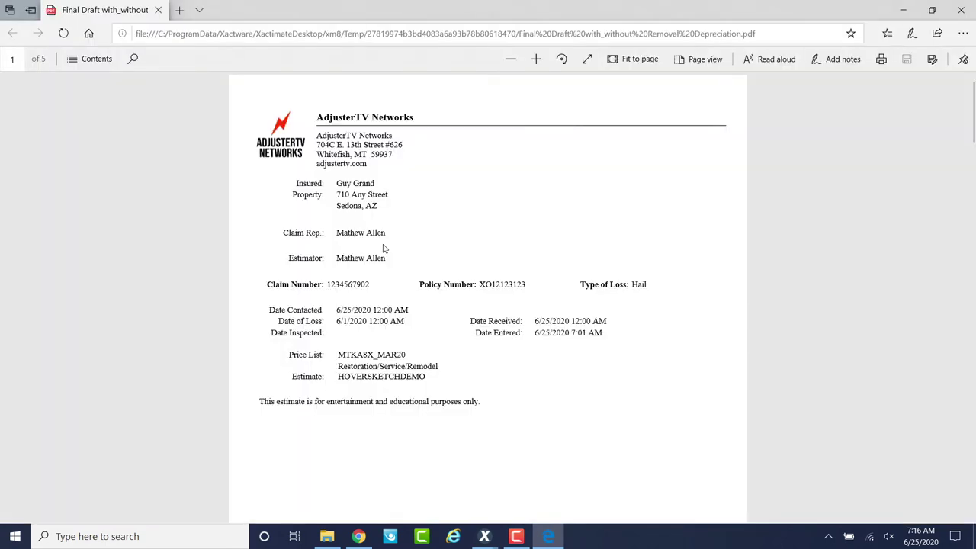
{"action": "scroll", "coordinate": [383, 248], "scroll_direction": "down", "scroll_amount": 10}
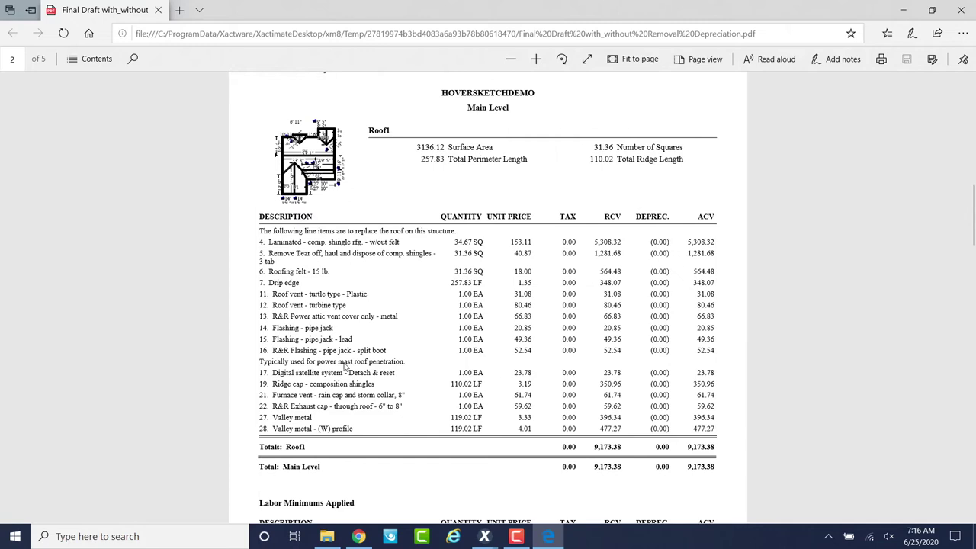
{"action": "scroll", "coordinate": [347, 367], "scroll_direction": "down", "scroll_amount": 1}
{"action": "scroll", "coordinate": [344, 367], "scroll_direction": "down", "scroll_amount": 20}
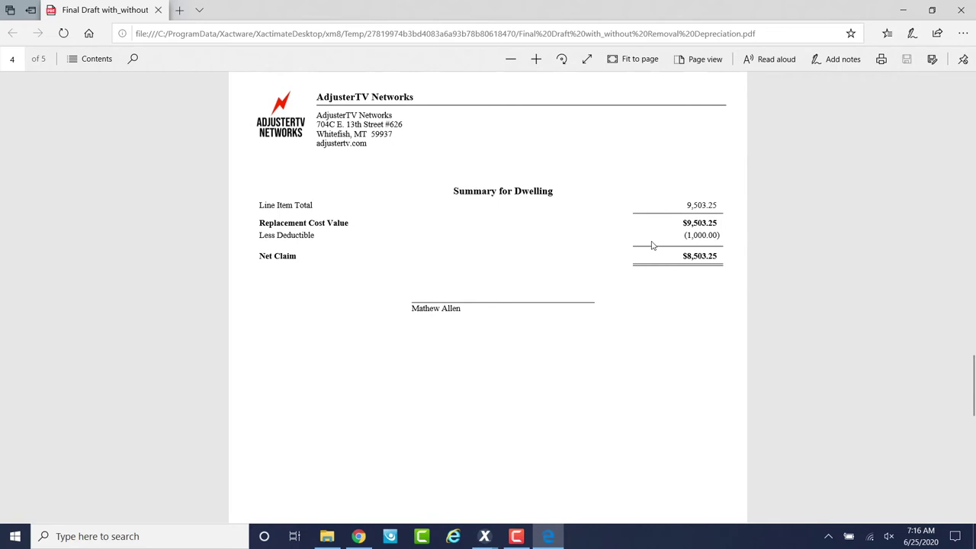
{"action": "key", "text": "alt+F4"}
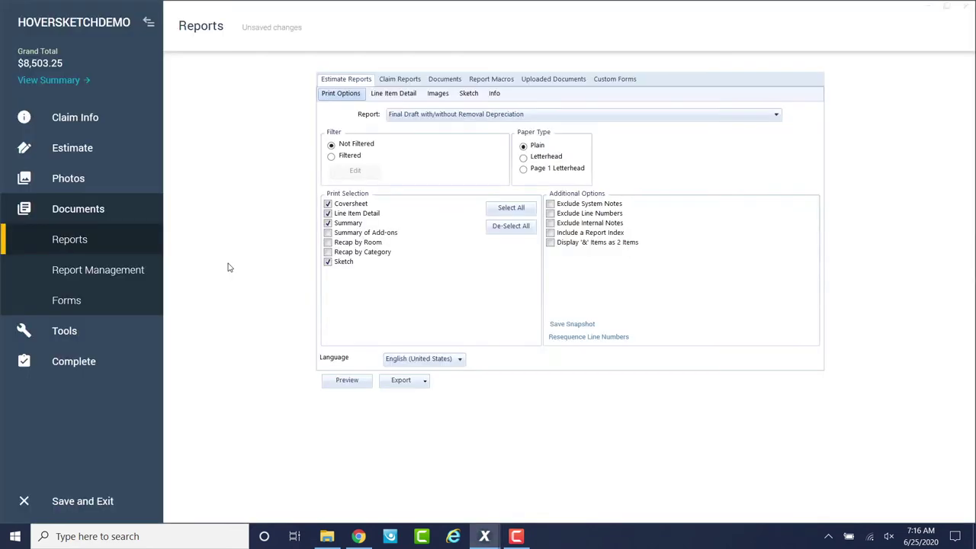
Return to Estimate Items and widen the grouping tree pane
{"action": "left_click", "coordinate": [76, 334]}
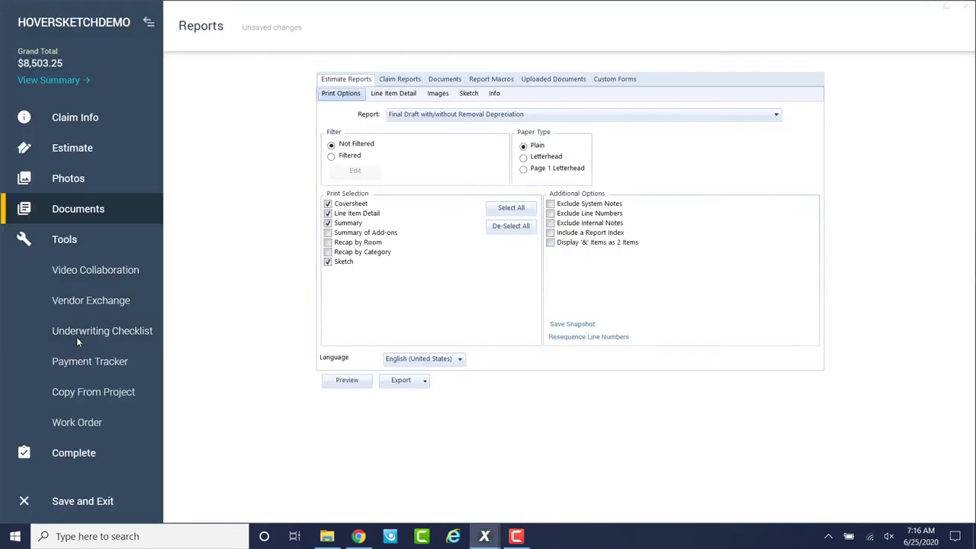
{"action": "left_click", "coordinate": [60, 154]}
{"action": "left_click", "coordinate": [67, 210]}
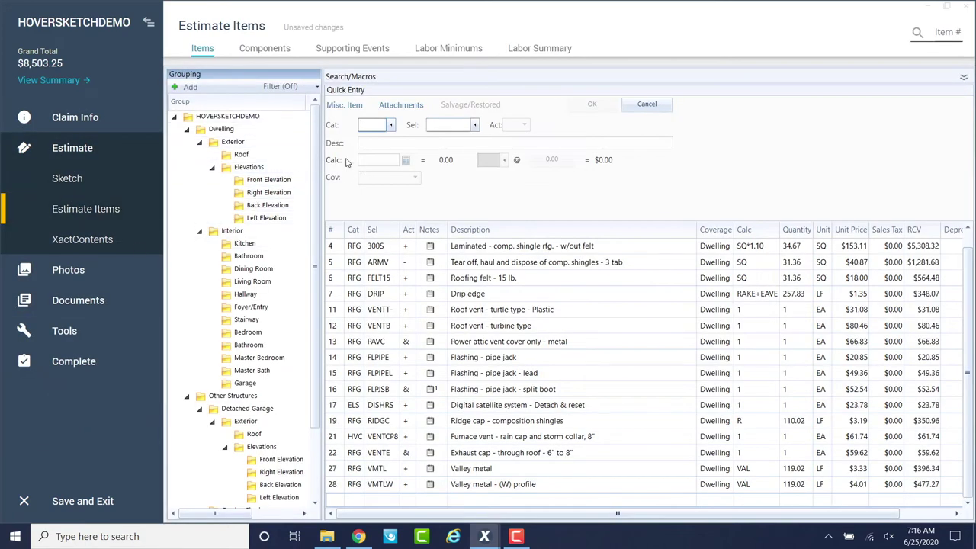
{"action": "left_click_drag", "start_coordinate": [320, 159], "coordinate": [394, 158]}
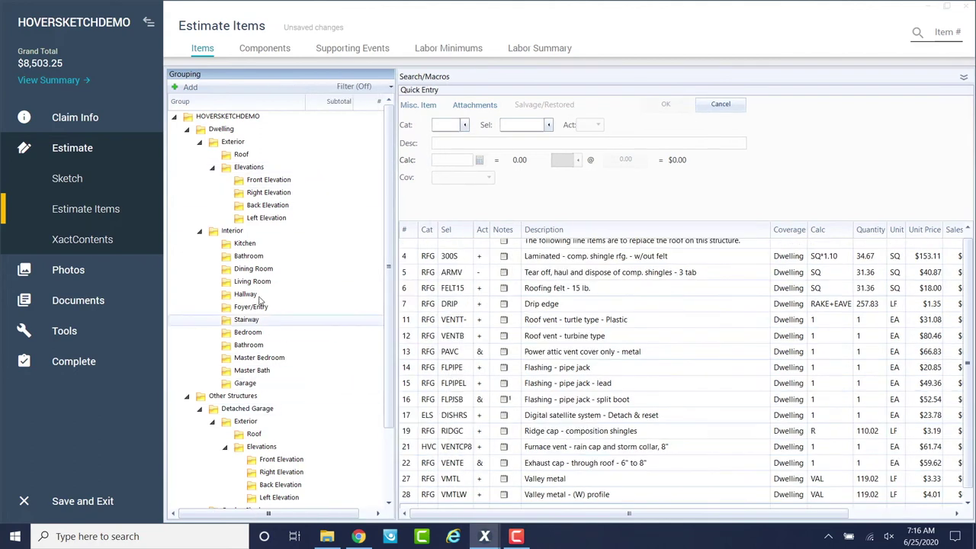
{"action": "left_click", "coordinate": [77, 332]}
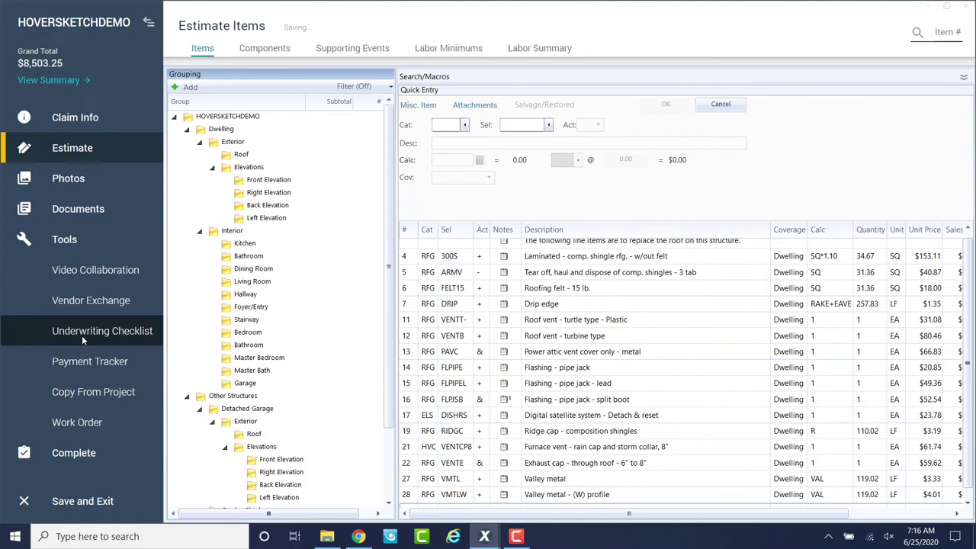
Set Copy From Project to take only the Scope section from JOB_2565548
{"action": "left_click", "coordinate": [86, 390]}
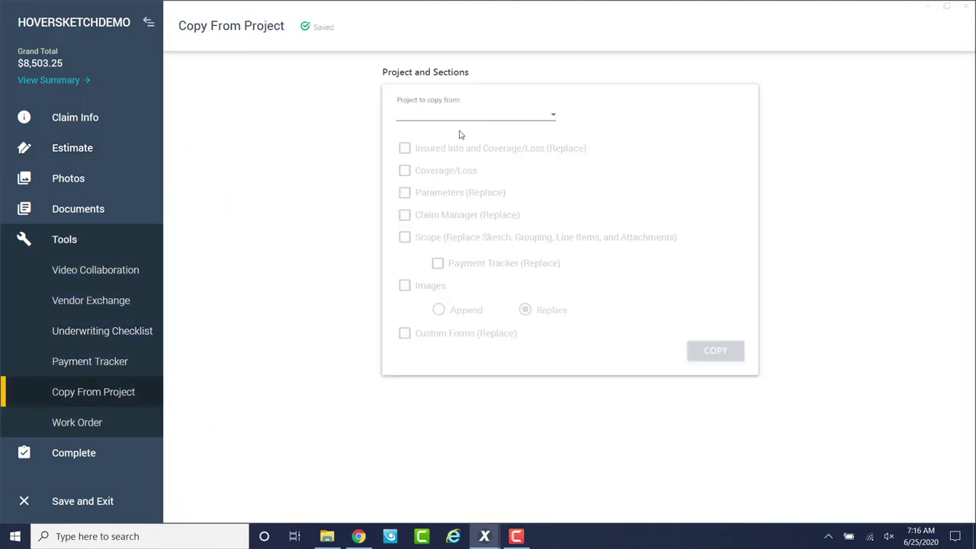
{"action": "left_click", "coordinate": [457, 120]}
{"action": "key", "text": "j"}
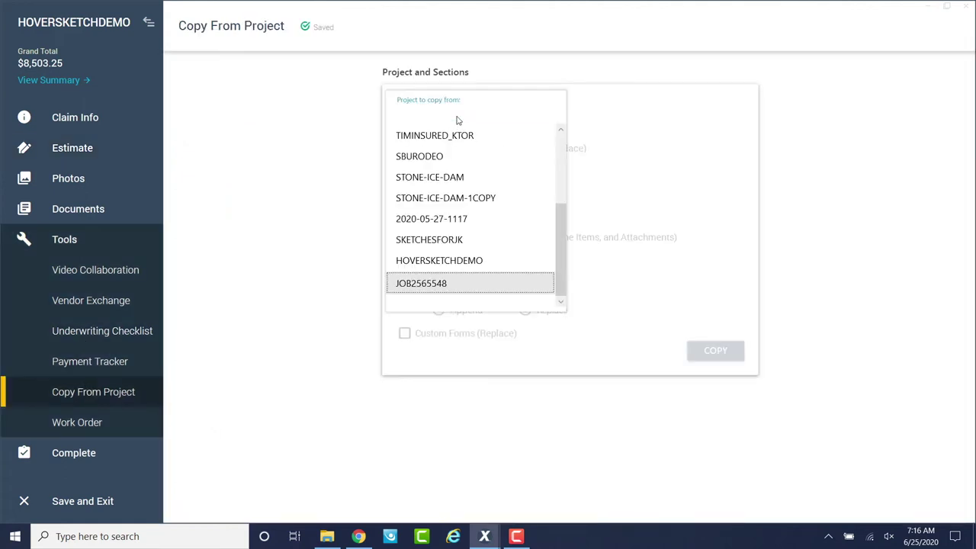
{"action": "left_click", "coordinate": [409, 288]}
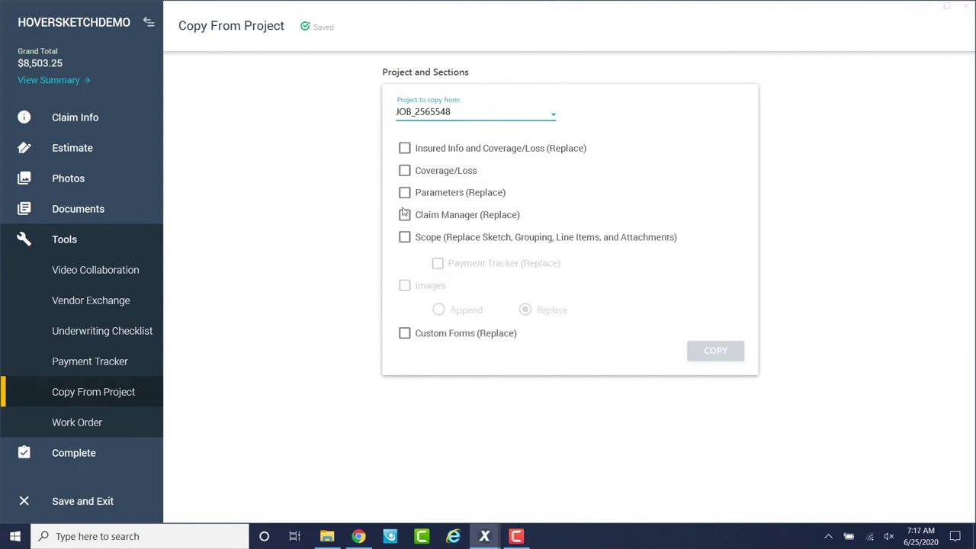
{"action": "left_click", "coordinate": [405, 237]}
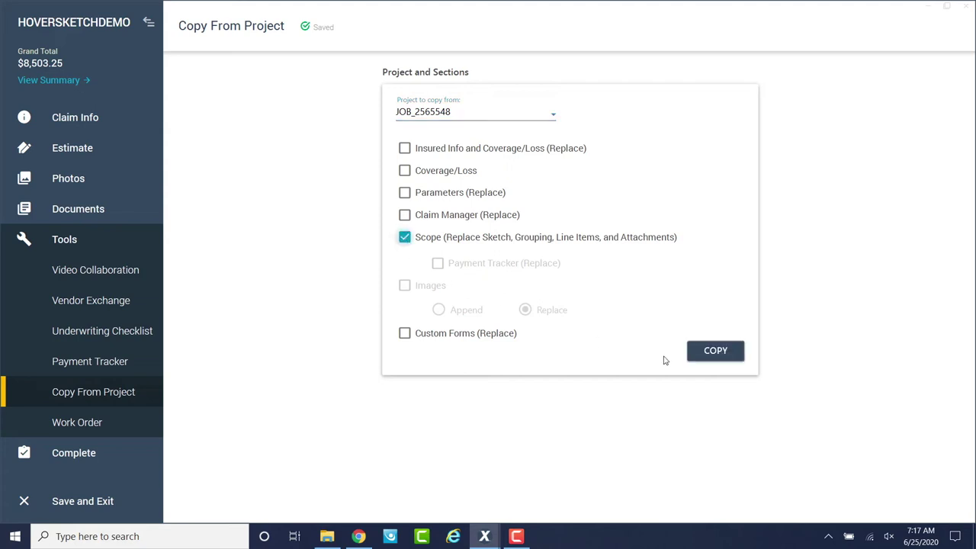